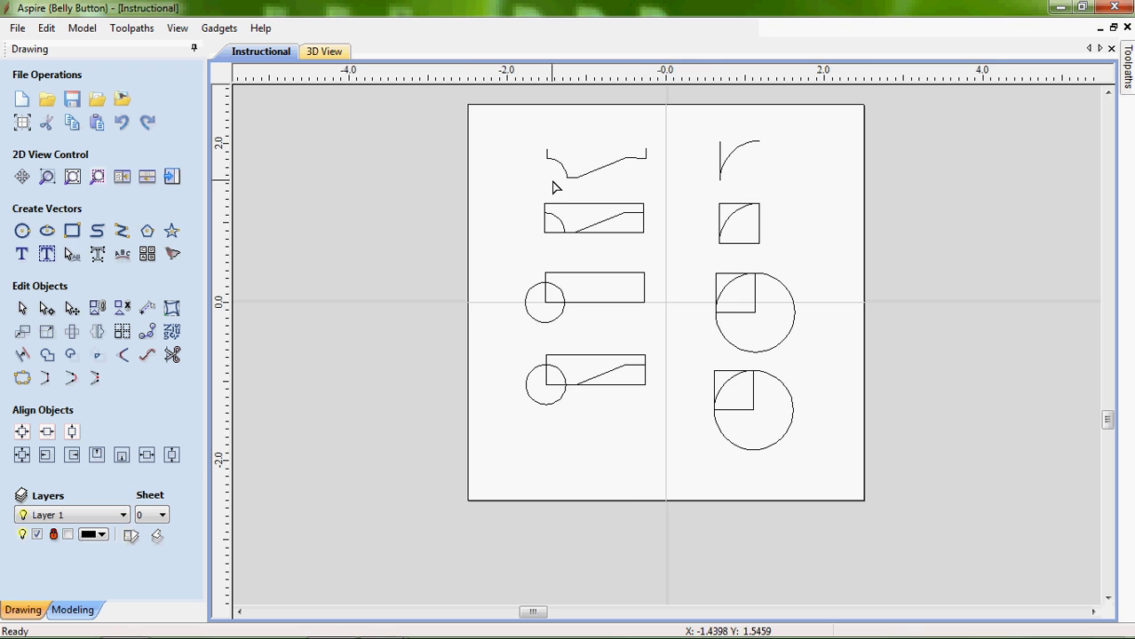
Examine the upper-left profile drawings and check the width, height and corner type of the rectangle in the second figure with Draw Rectangle
scroll(577, 142, up, 3)
scroll(566, 193, down, 1)
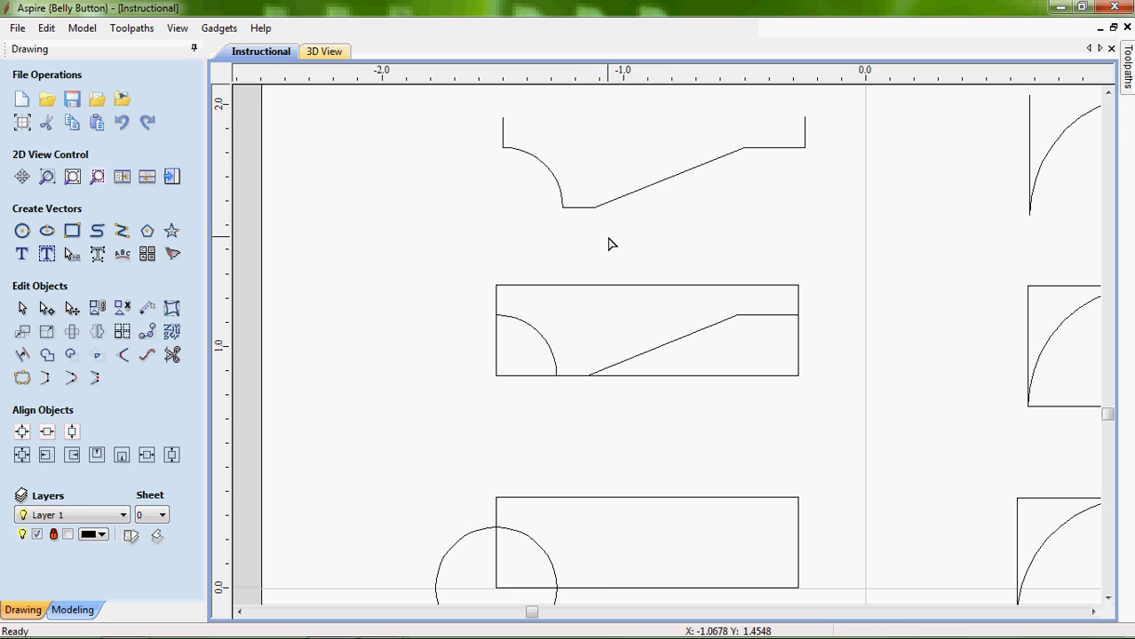
click(20, 310)
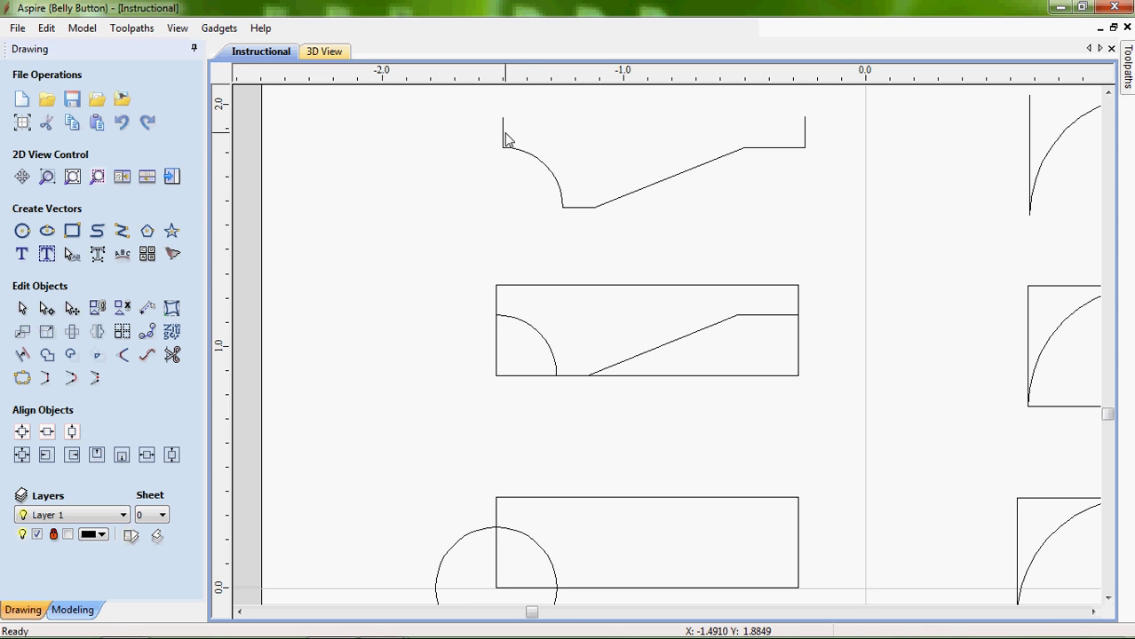
click(527, 161)
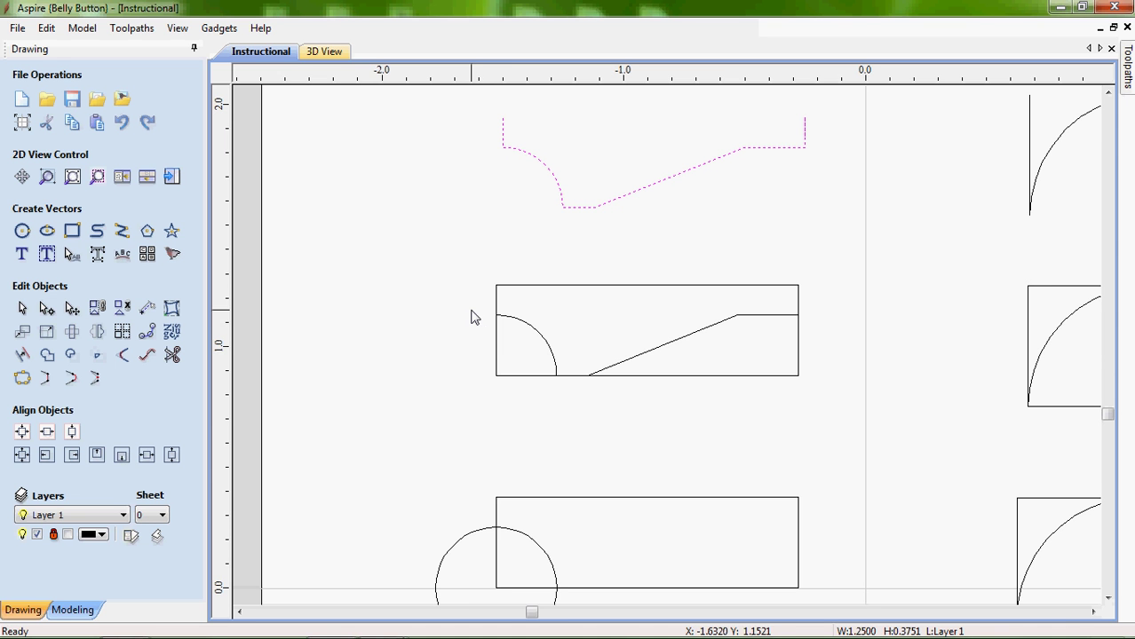
click(498, 350)
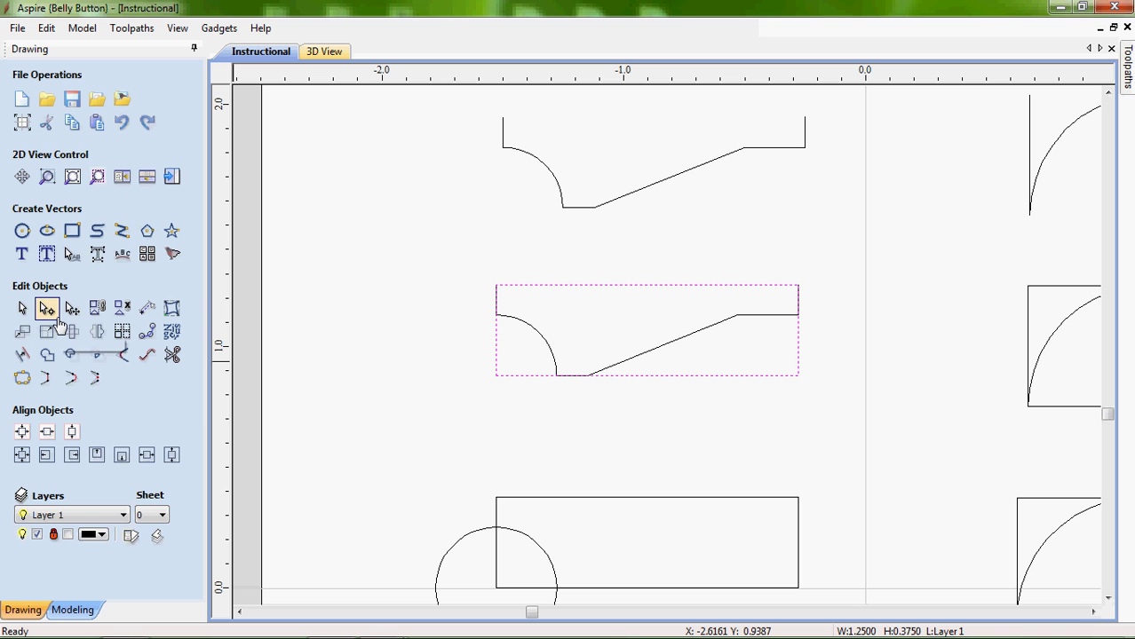
click(72, 233)
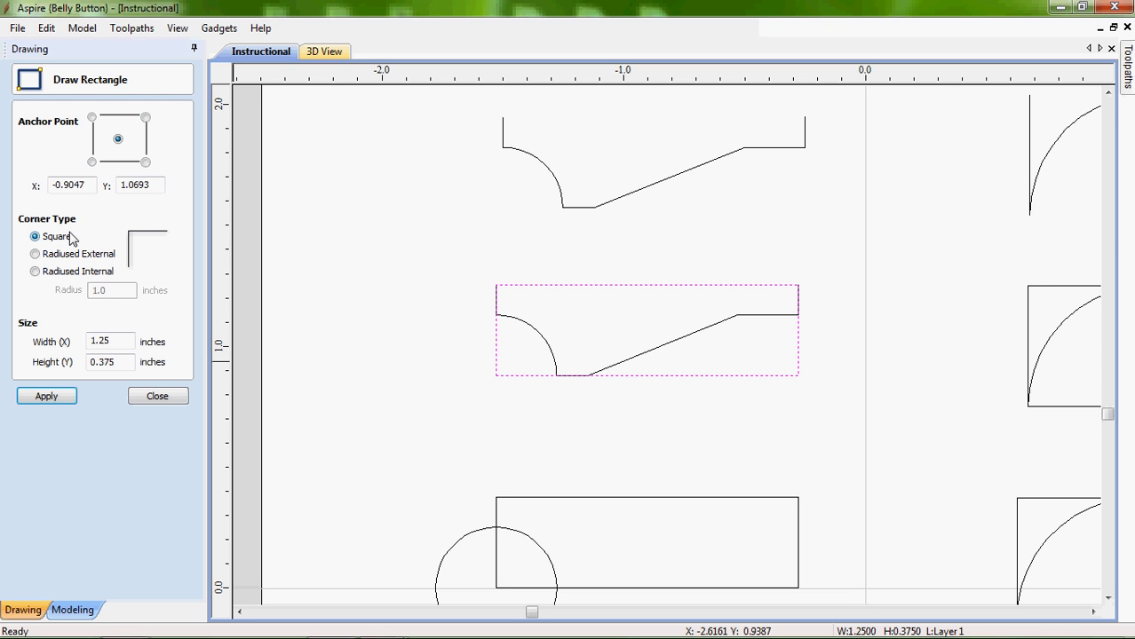
click(113, 341)
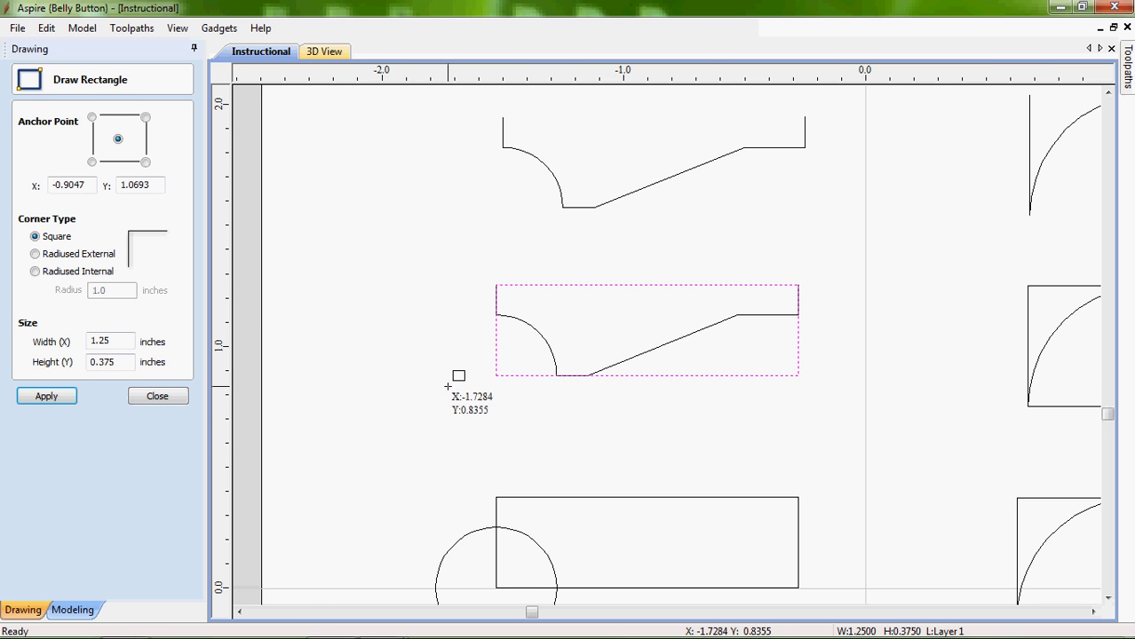
scroll(439, 384, down, 2)
drag(1108, 421, 1107, 426)
scroll(503, 264, up, 1)
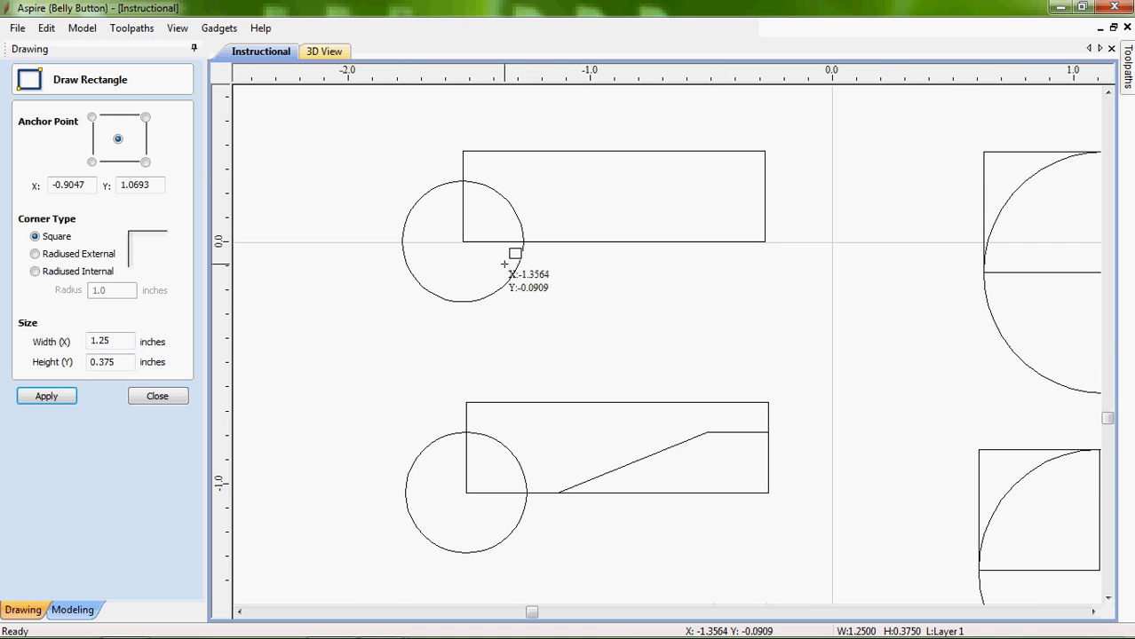
scroll(504, 263, up, 1)
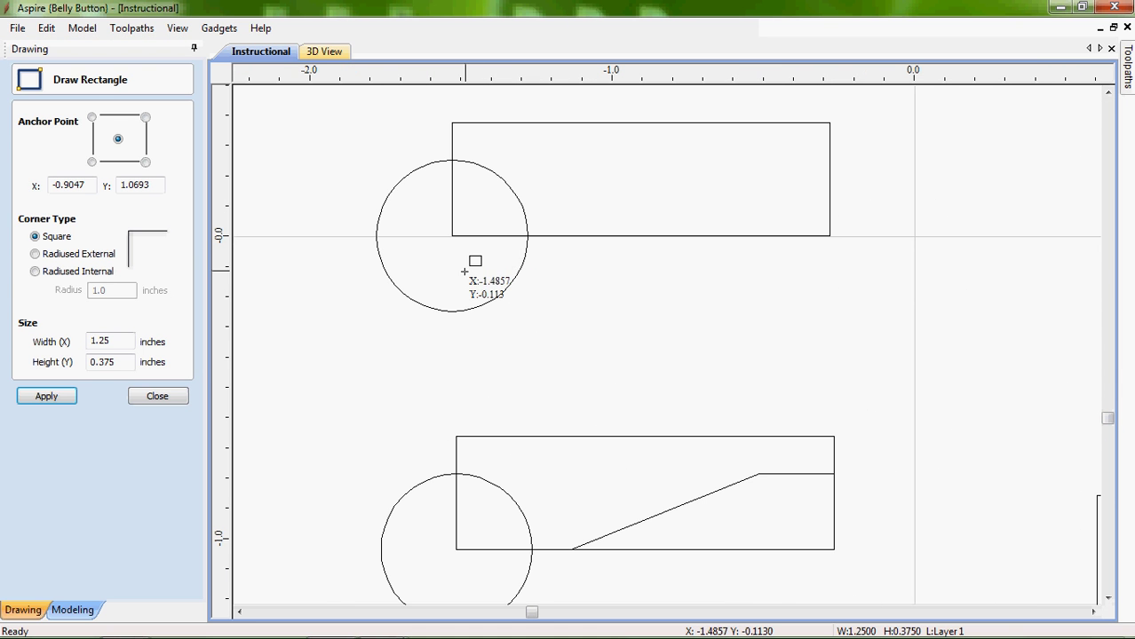
click(157, 396)
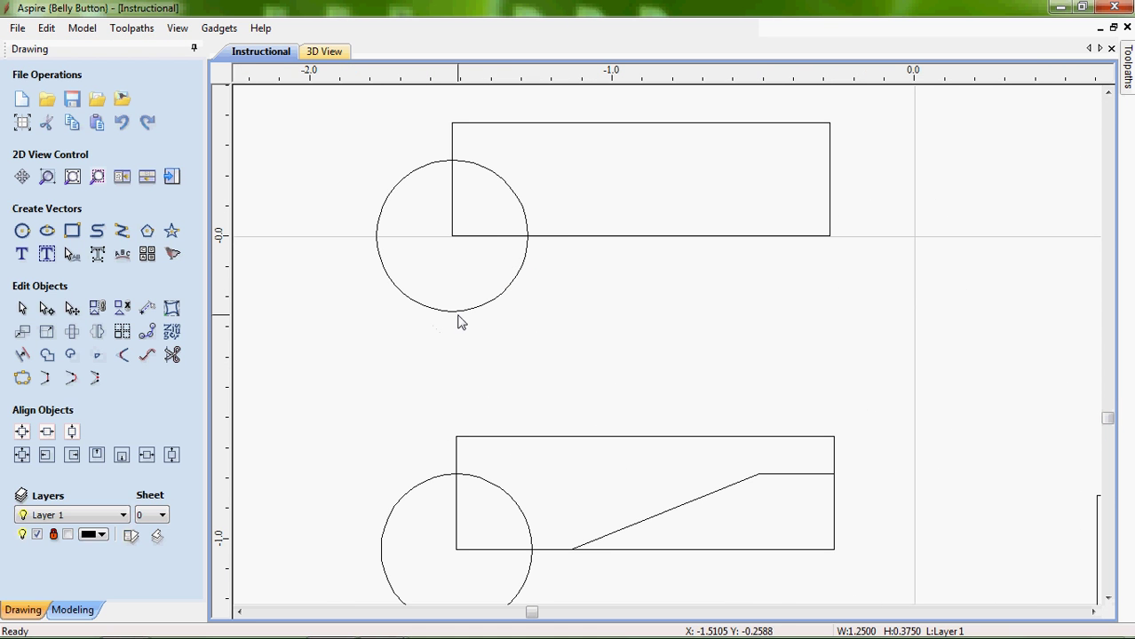
Check the radius of the circle at the third rectangle's lower-left corner with Draw Circle and compare the profile's construction stages
click(460, 314)
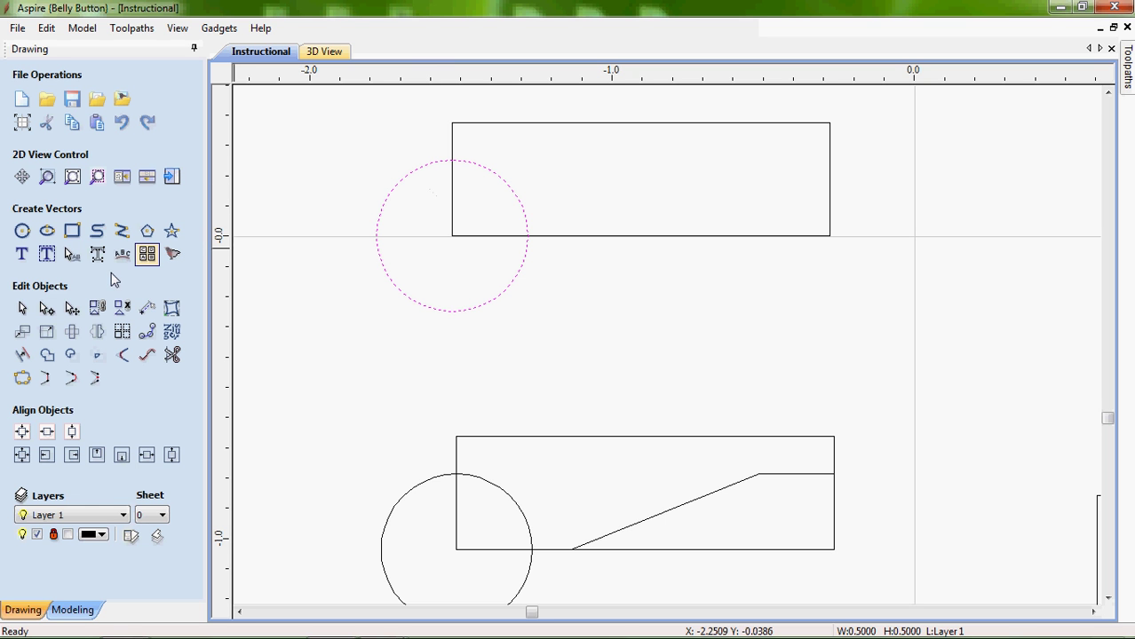
click(21, 230)
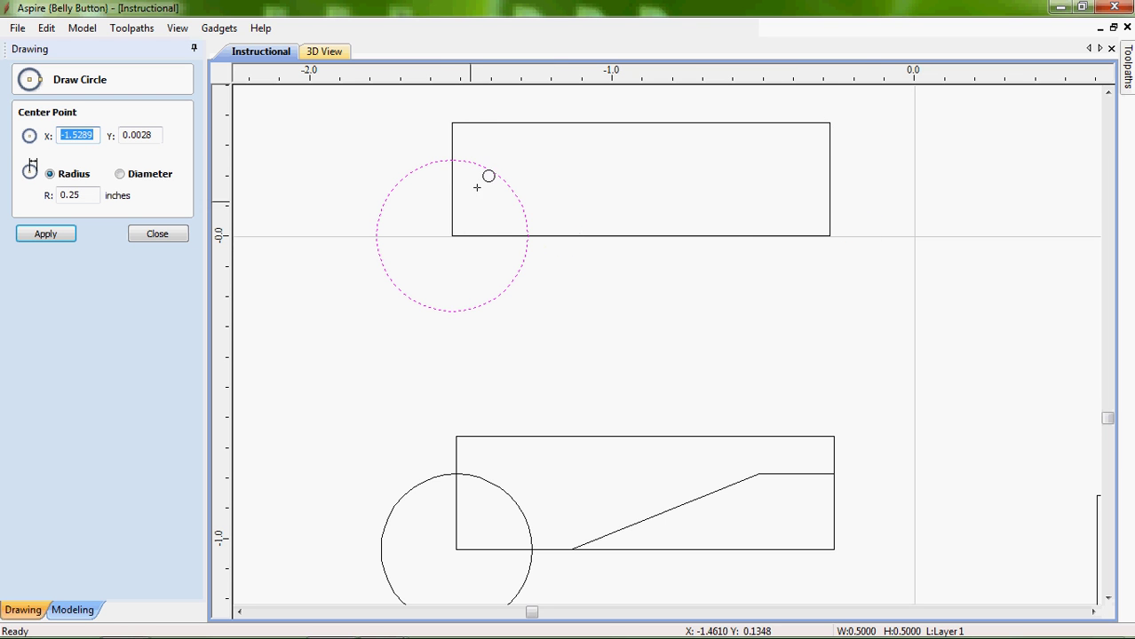
drag(1108, 420, 1108, 413)
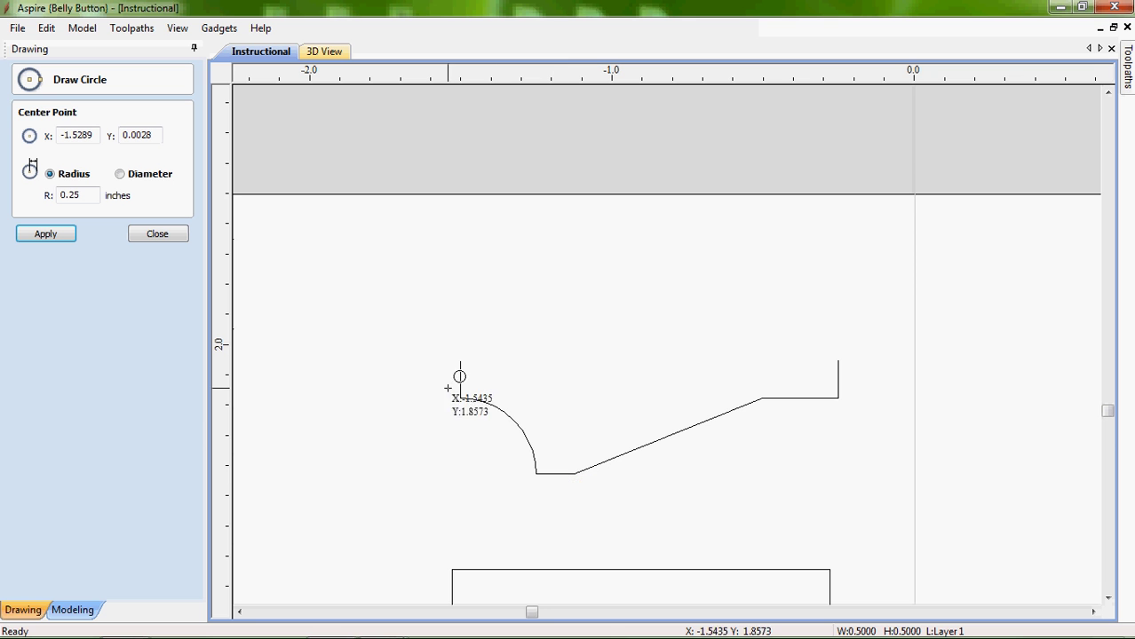
drag(1108, 413, 1108, 418)
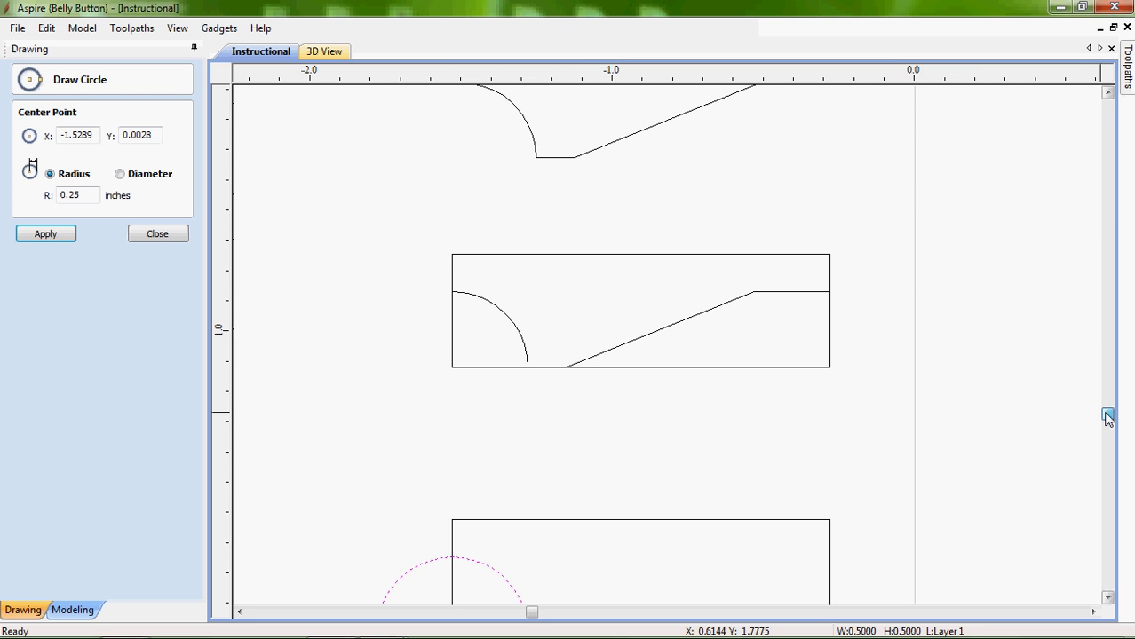
scroll(1108, 418, up, 2)
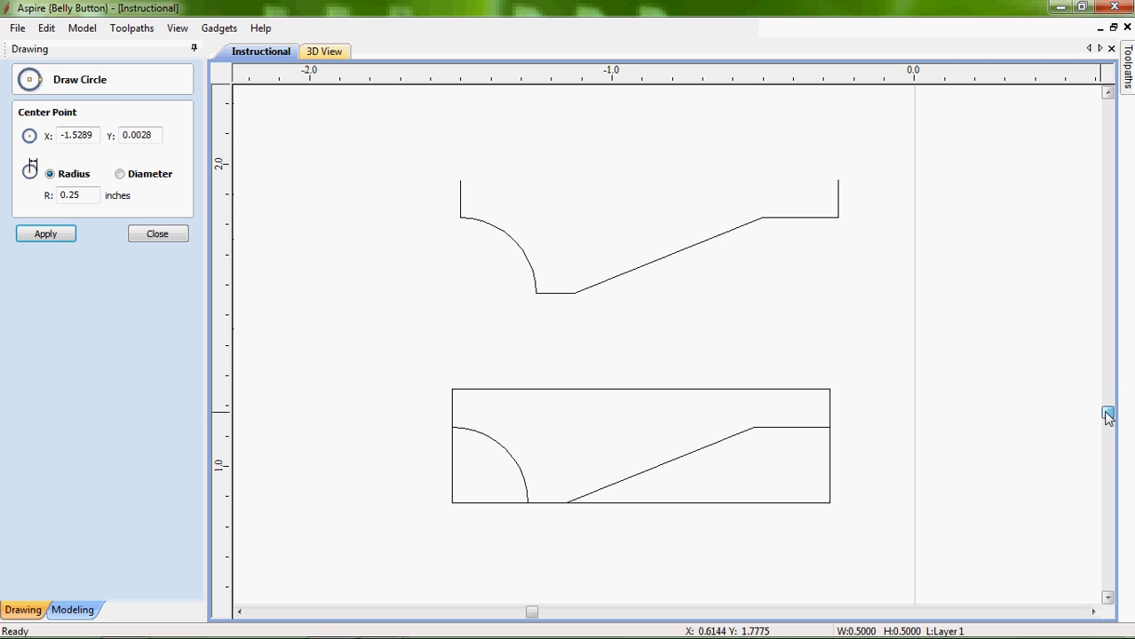
scroll(1108, 417, down, 1)
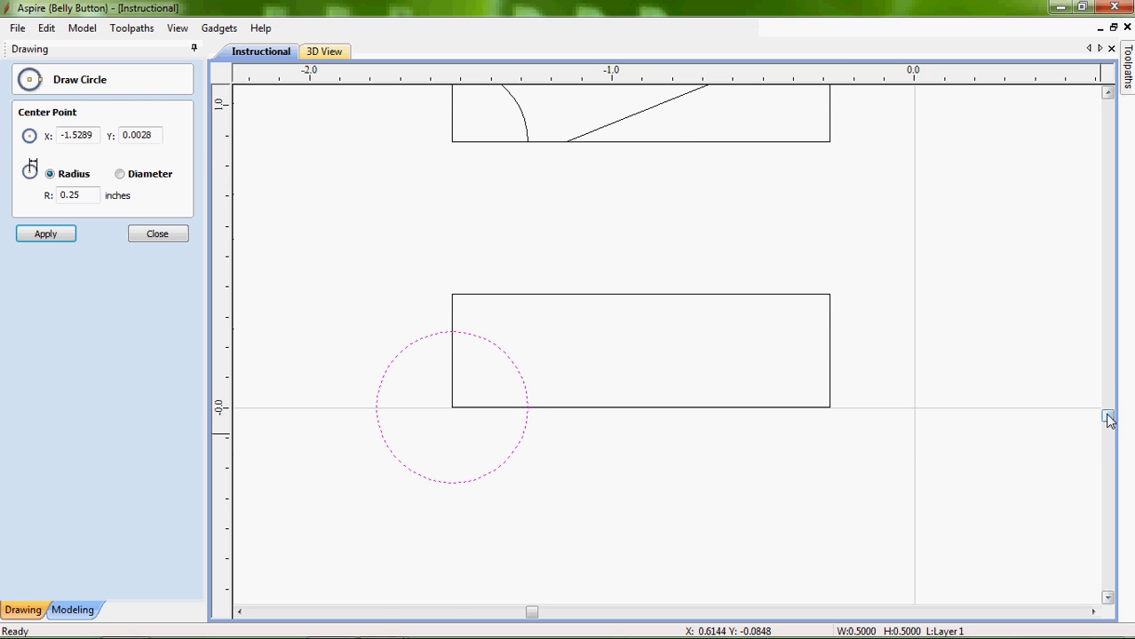
scroll(1108, 418, up, 1)
scroll(1108, 418, down, 3)
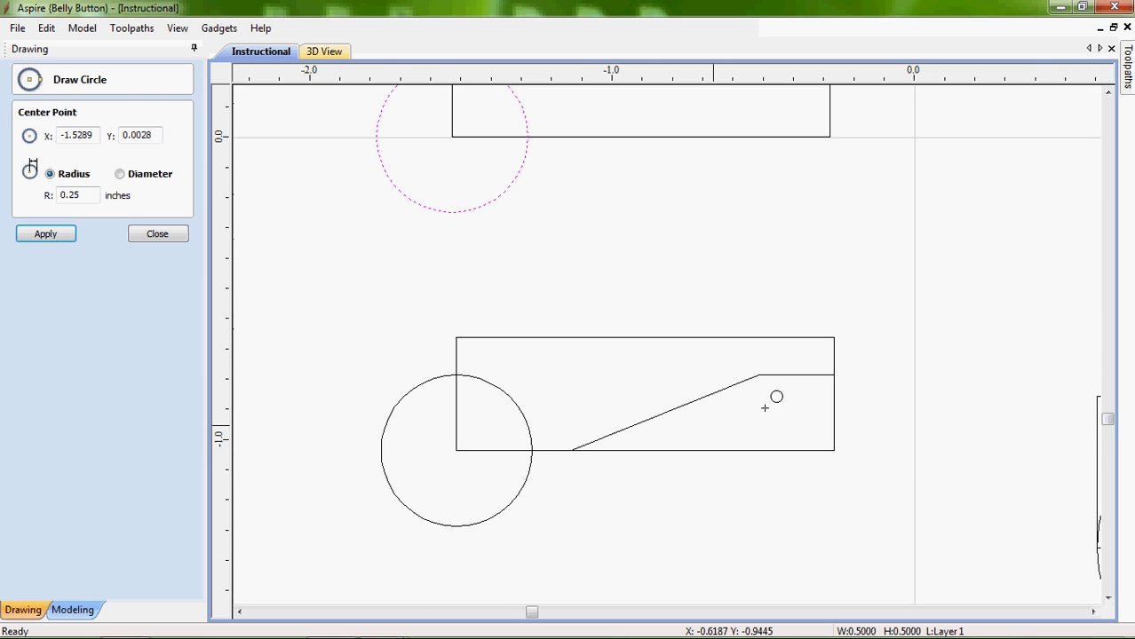
click(174, 245)
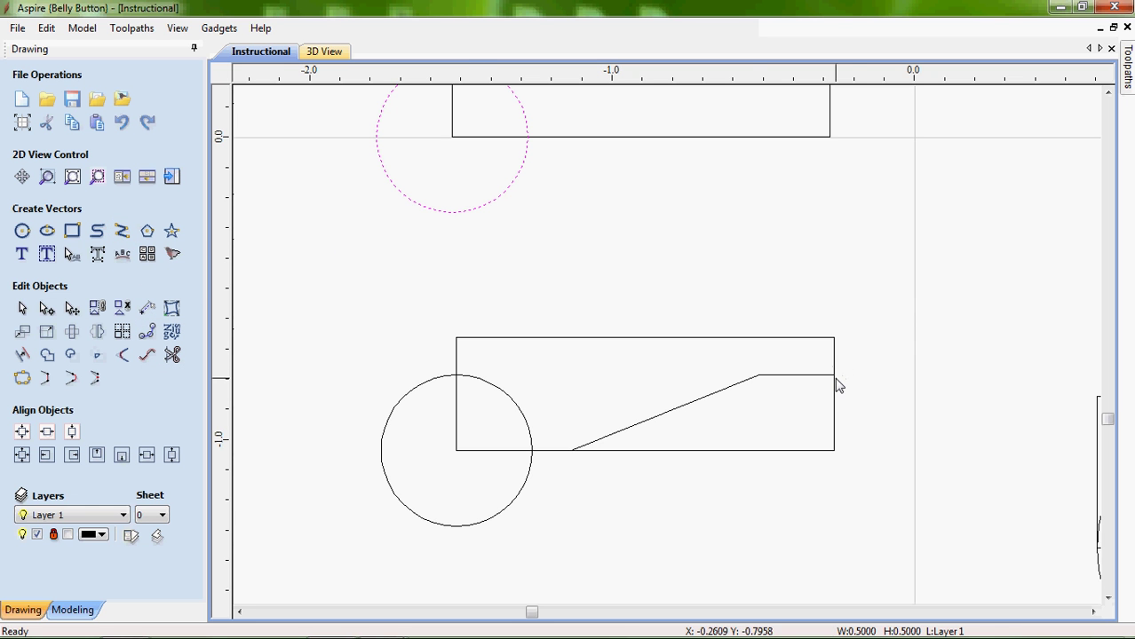
Draw an open polyline just below the lowest rectangle's existing slope, about 0.24 inches horizontally from its right edge, then diagonally past its bottom edge
click(122, 231)
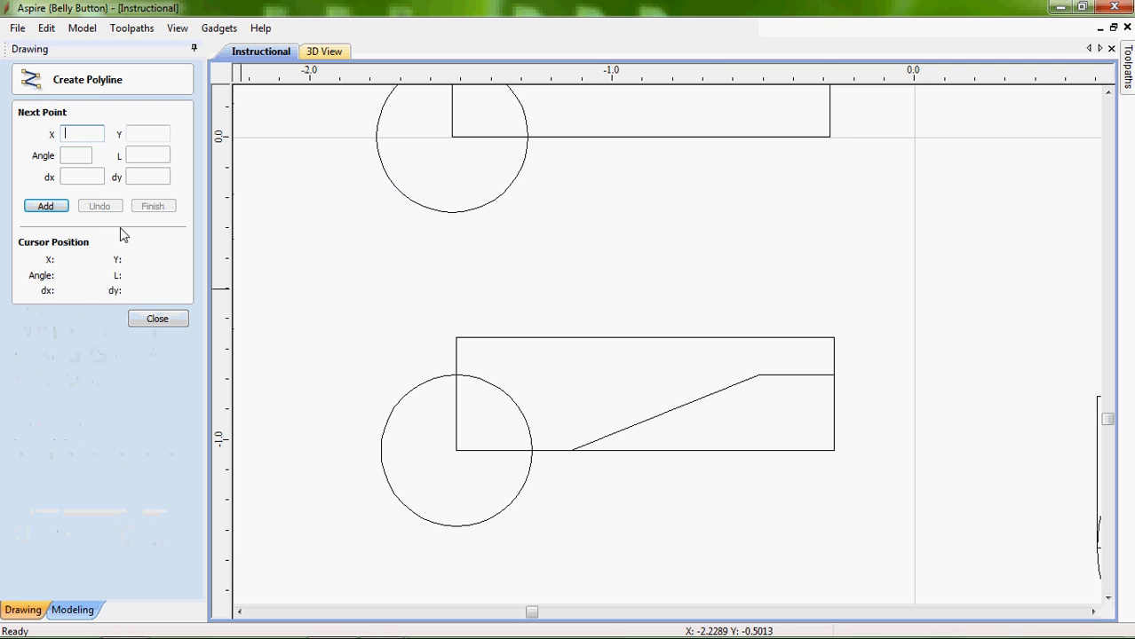
click(834, 375)
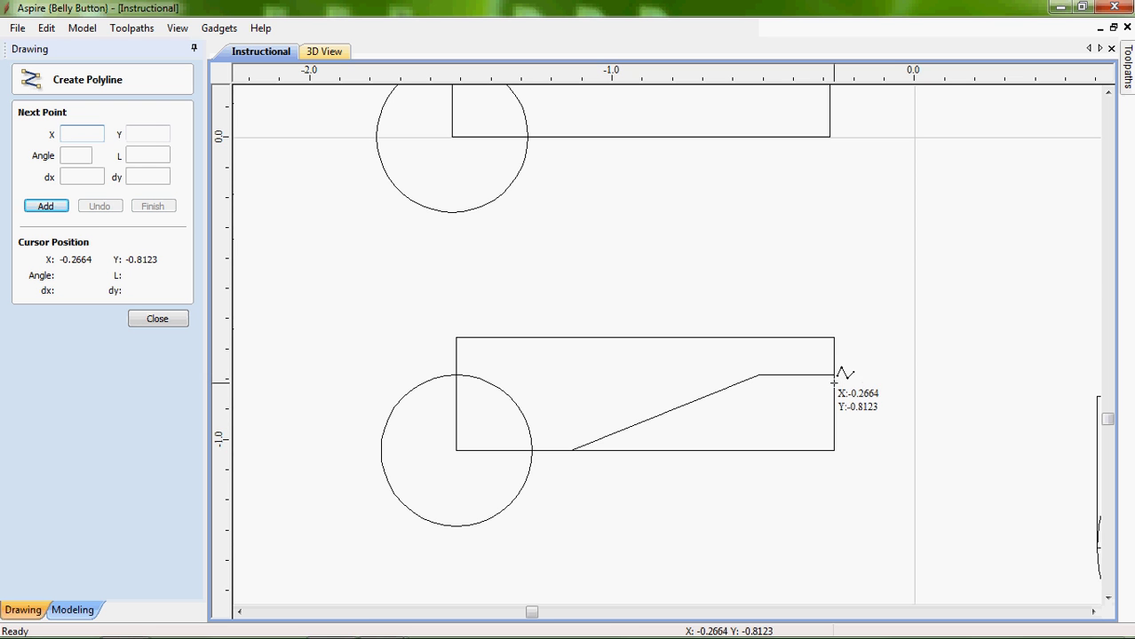
click(835, 382)
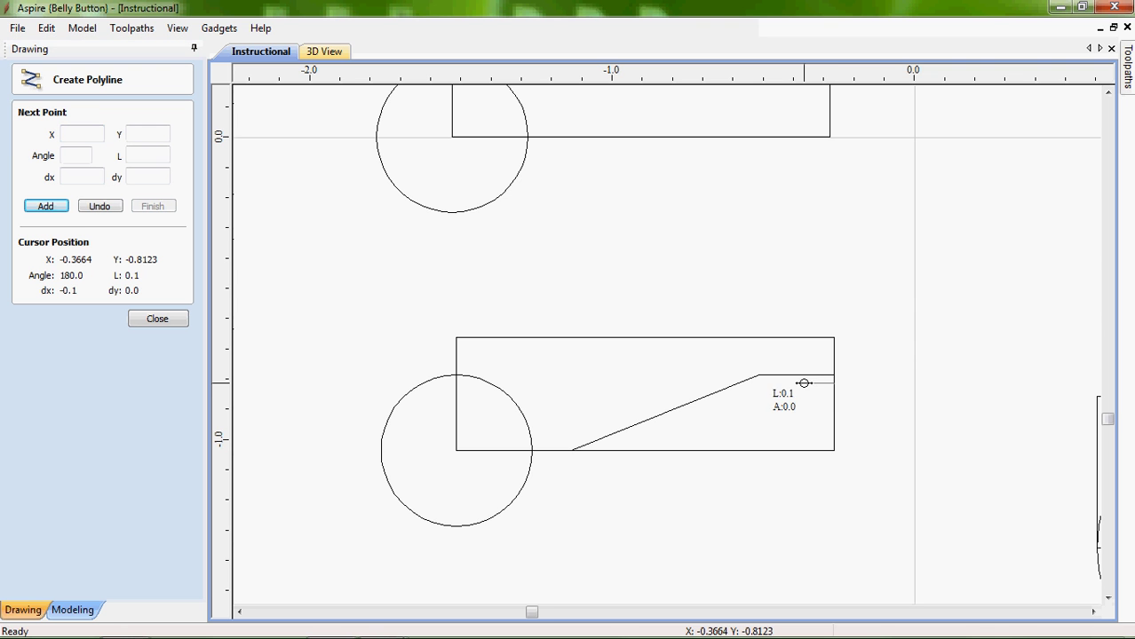
click(760, 382)
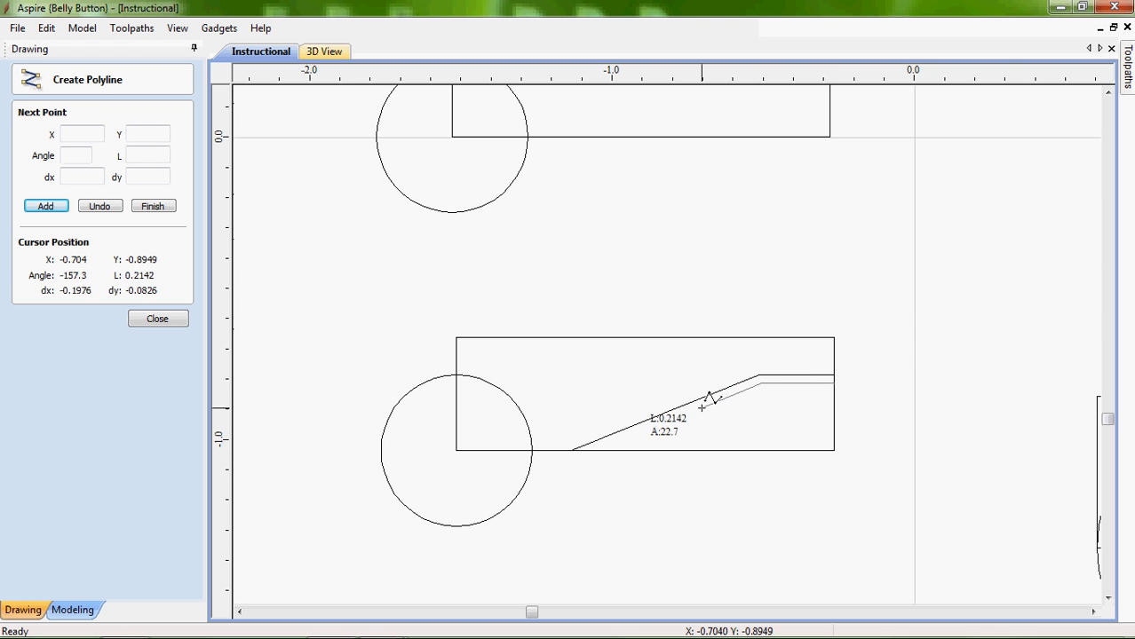
click(581, 457)
key(Escape)
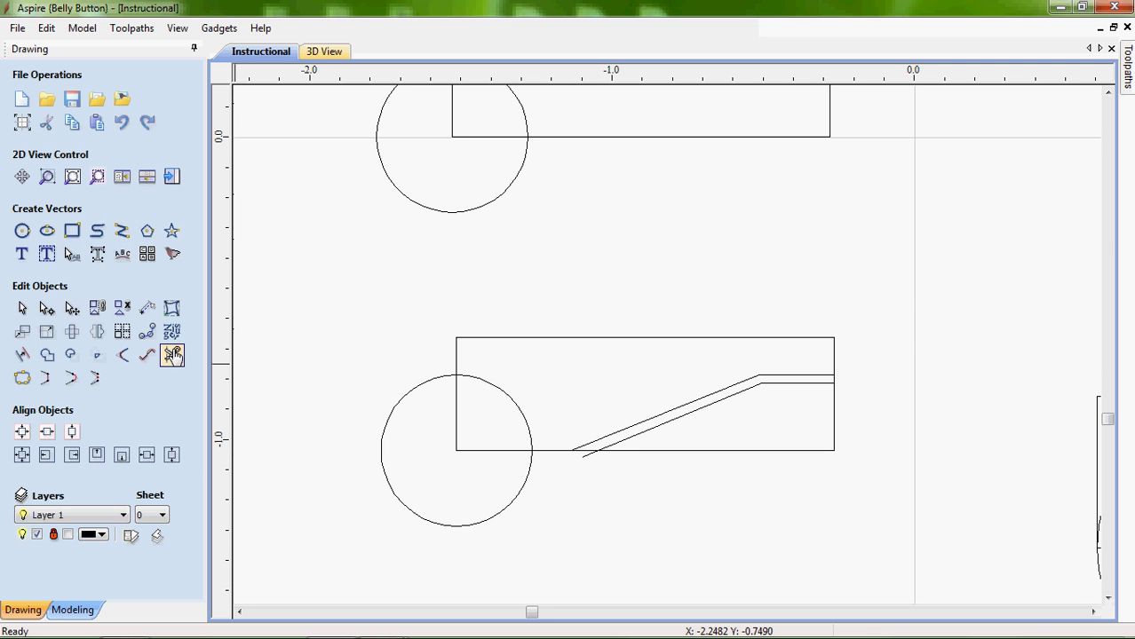
Trim off the new polyline's overhang below the lowest rectangle, and trim away its remaining part inside the rectangle
click(172, 354)
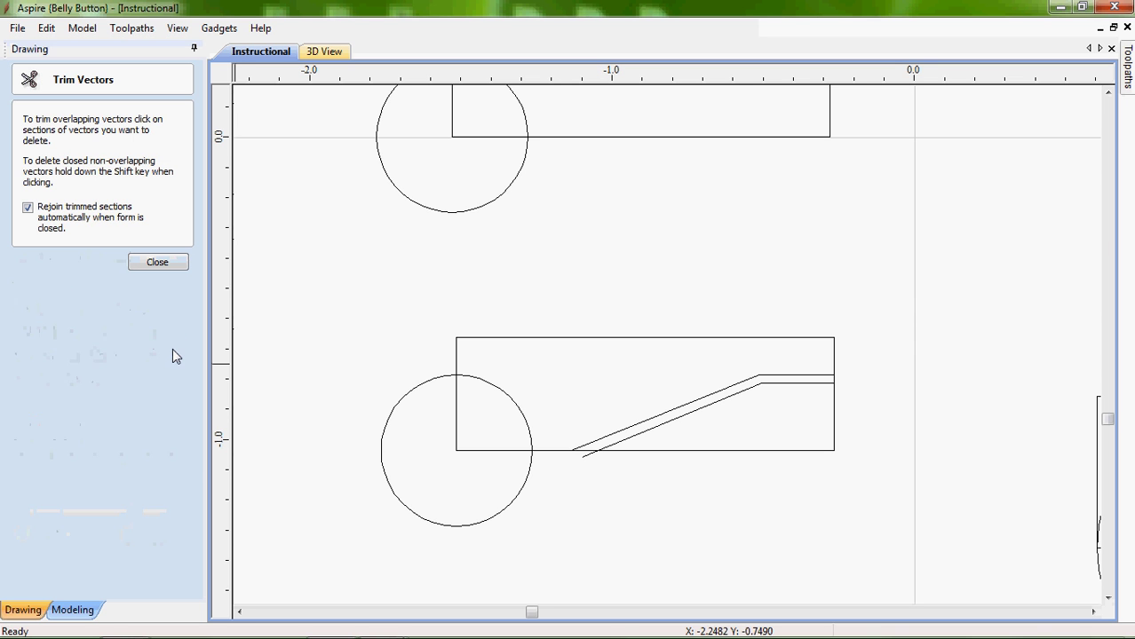
click(593, 455)
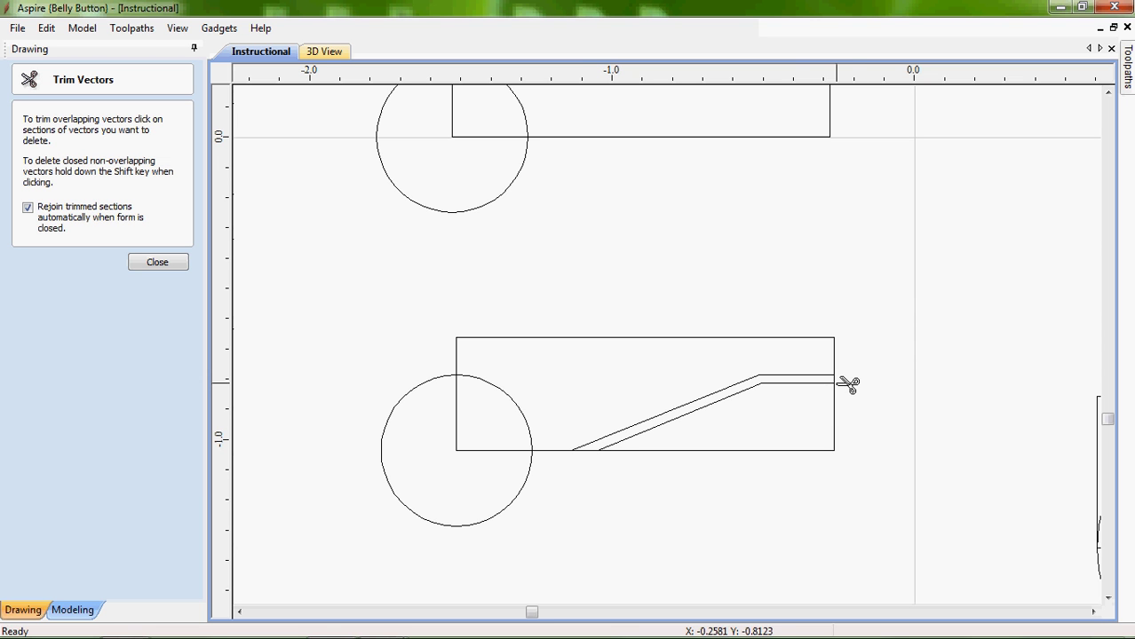
click(801, 386)
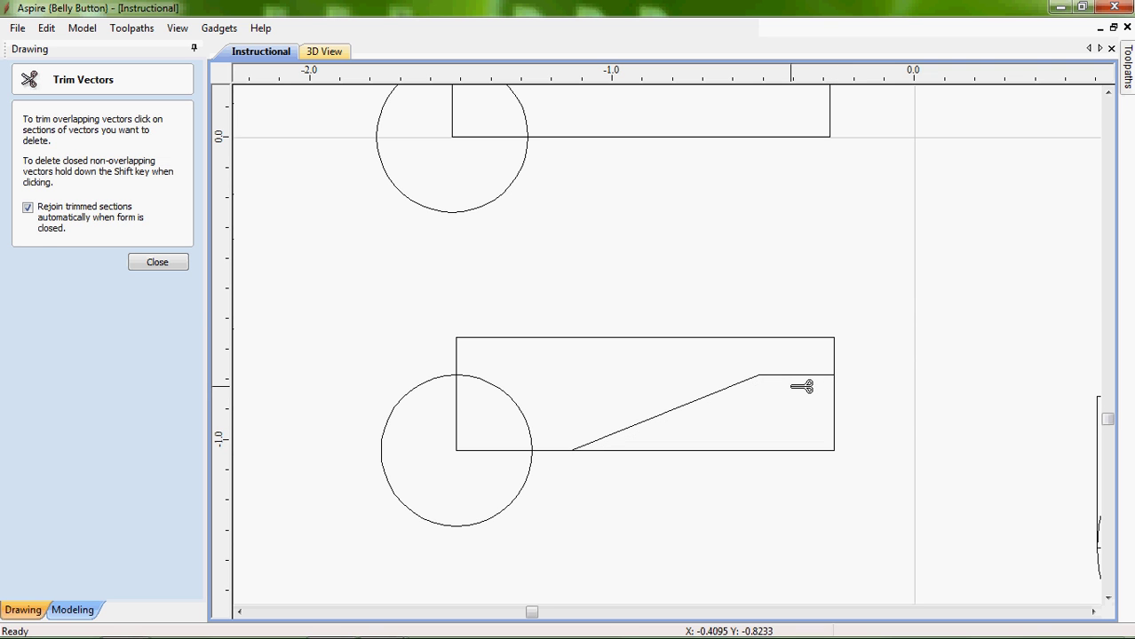
click(174, 261)
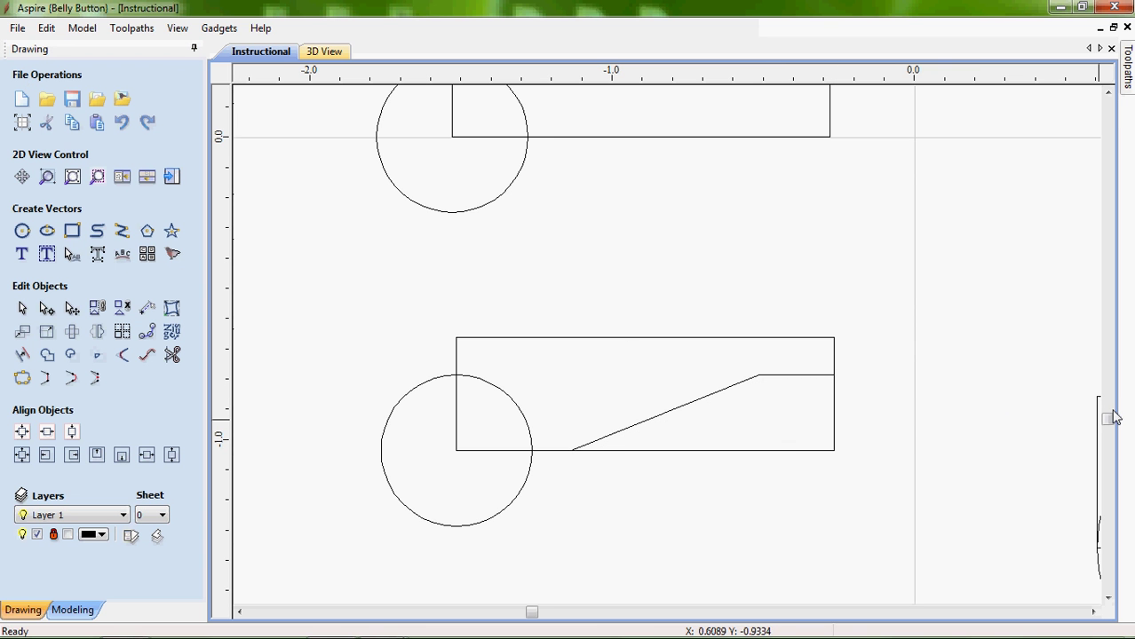
Trim the lowest left figure by removing the circle outside the rectangle and the rectangle edges beneath the arc and slope
mouse_move(1108, 422)
mouse_down()
mouse_move(1109, 434)
mouse_move(1108, 406)
mouse_up()
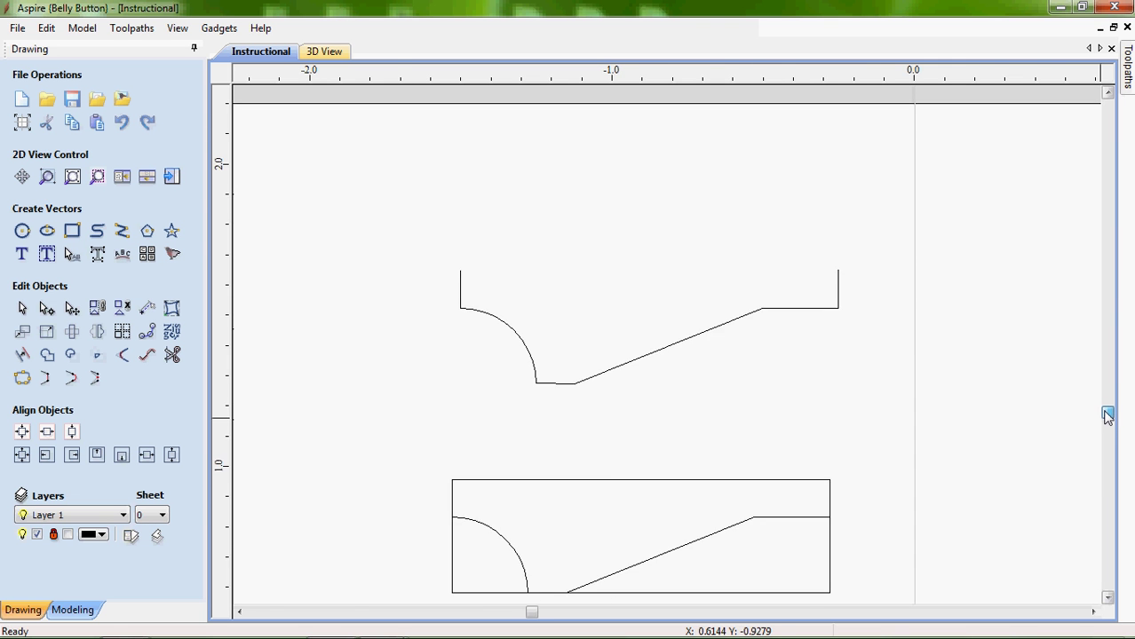
scroll(719, 393, down, 4)
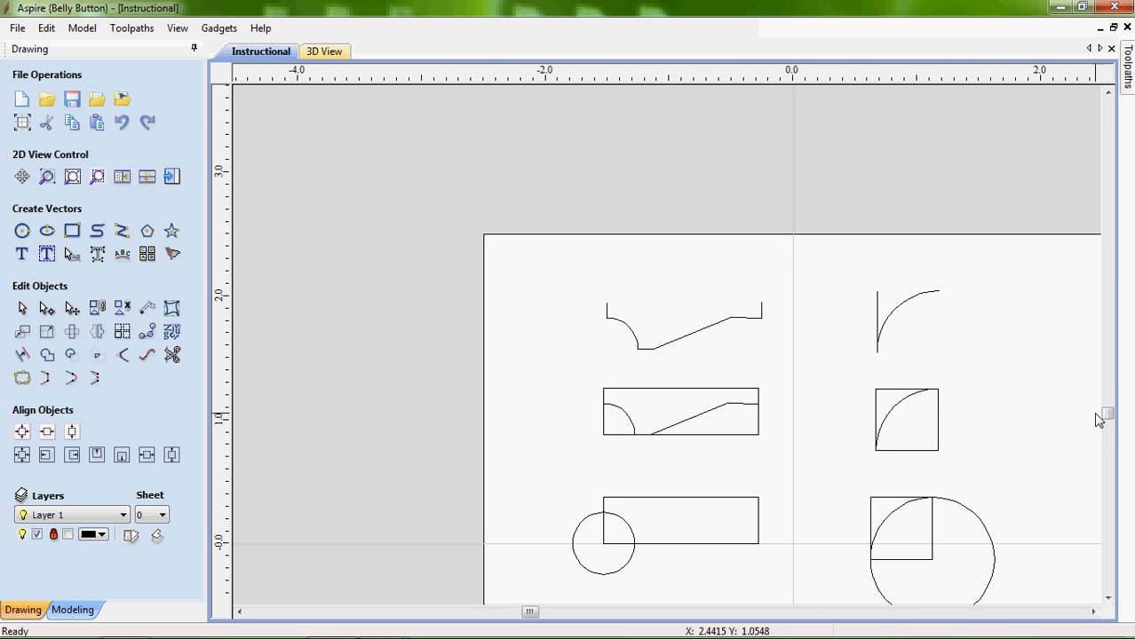
drag(1107, 409, 1107, 421)
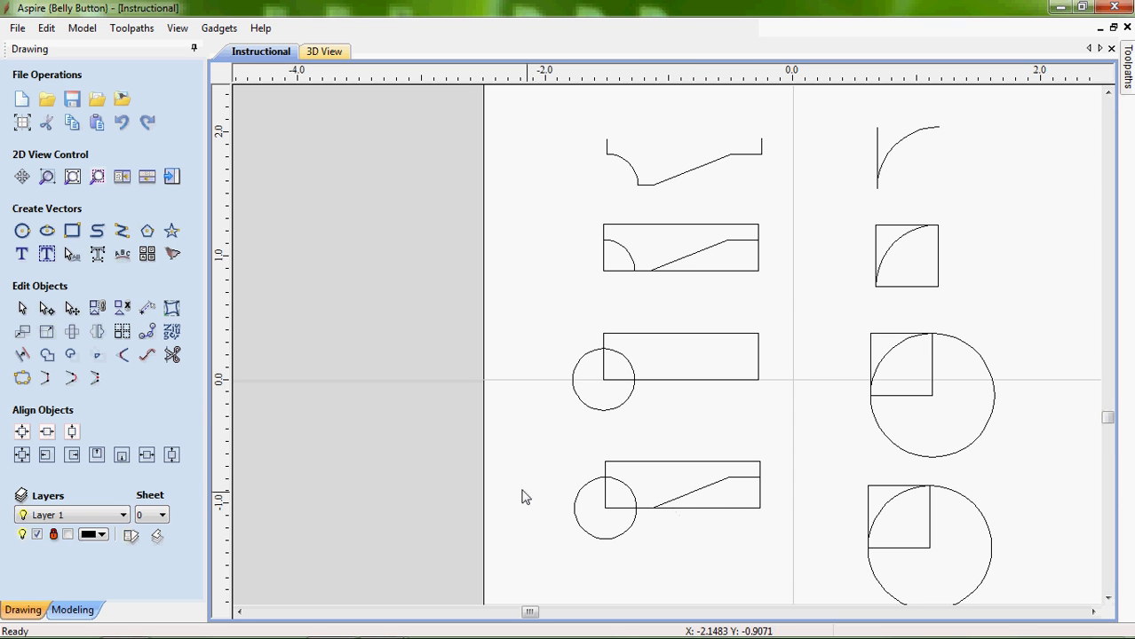
click(172, 356)
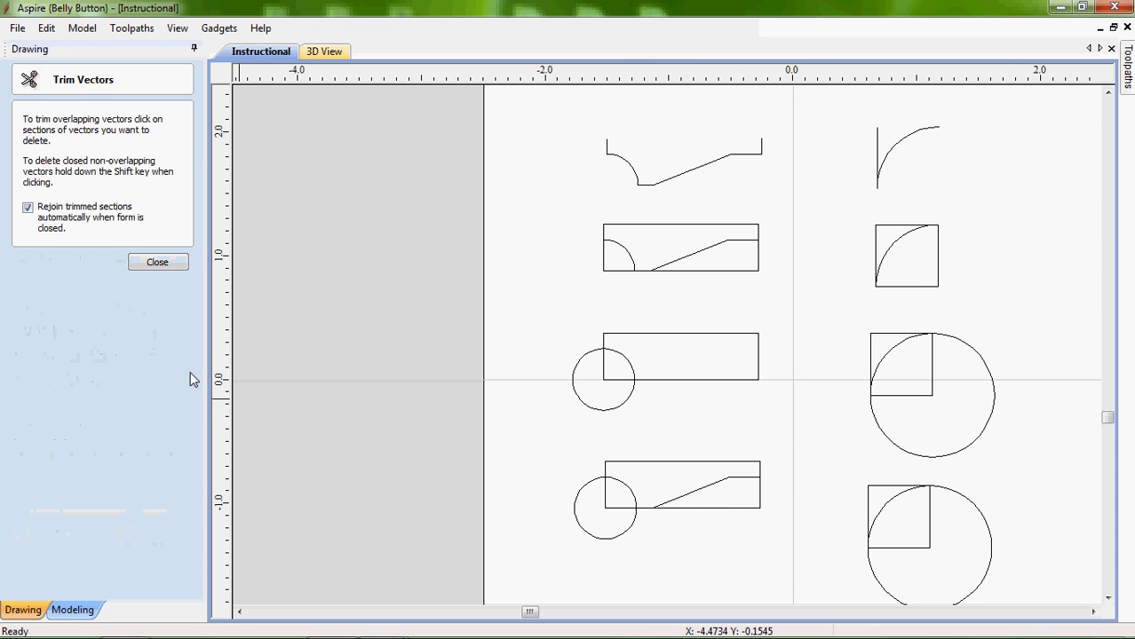
click(619, 539)
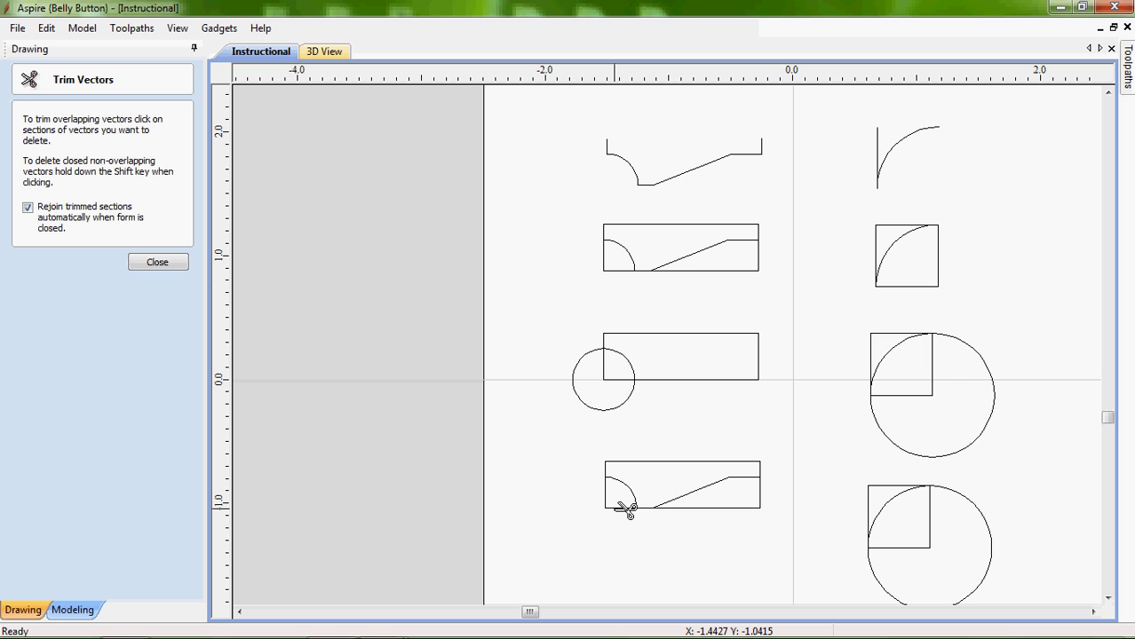
click(626, 508)
click(716, 510)
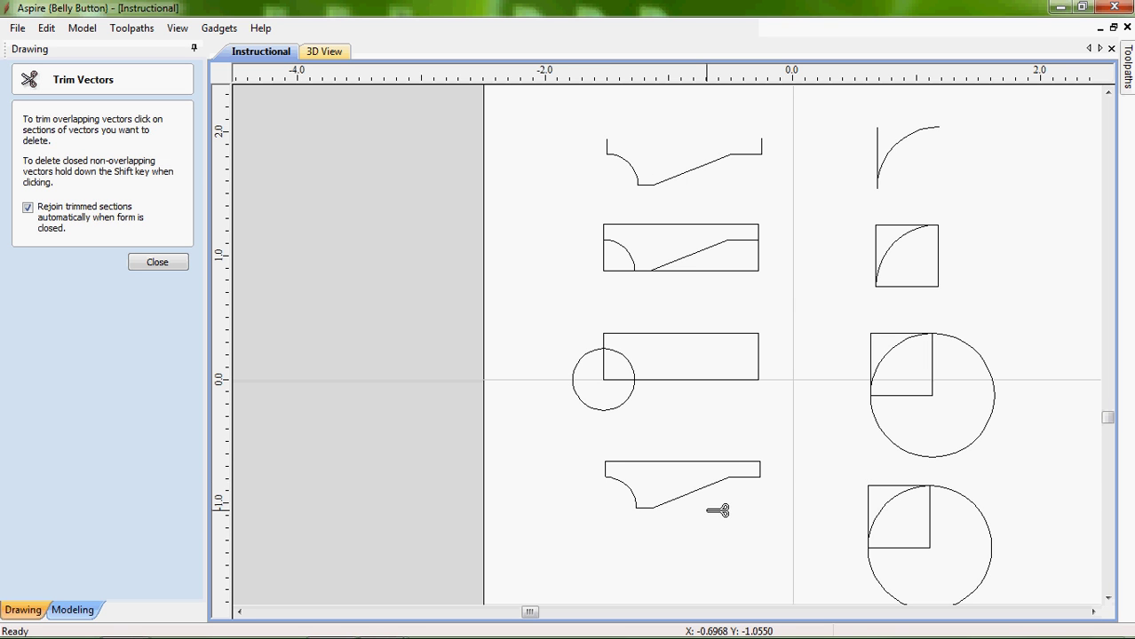
Try trimming the top edge and short sides off the lowest left profile, undo that trim and leave Trim Vectors
click(691, 463)
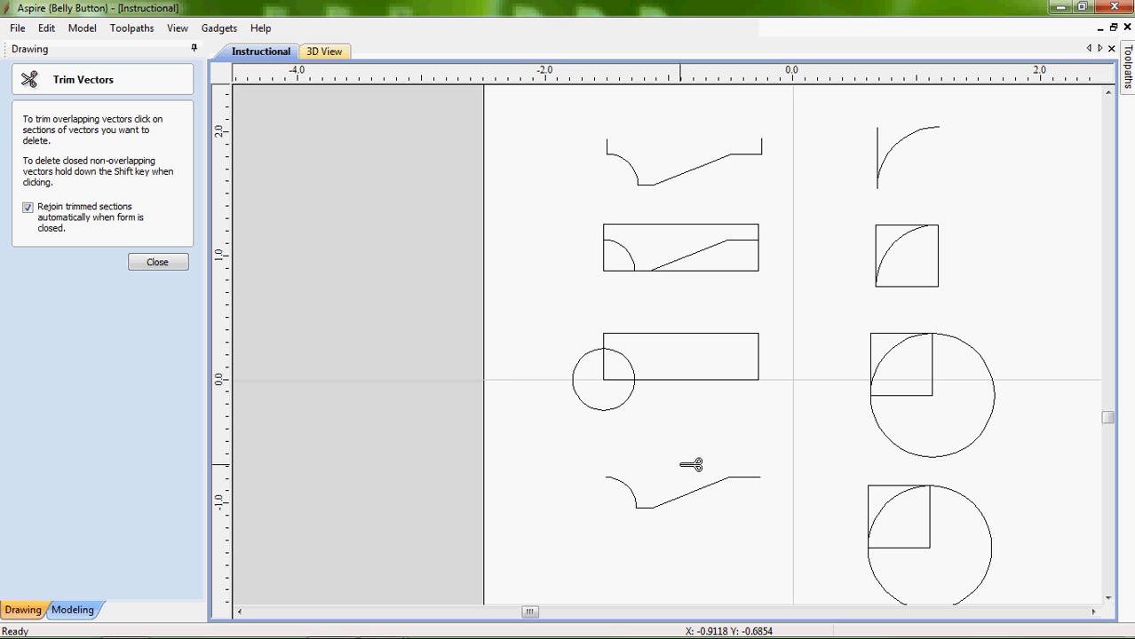
click(47, 29)
click(75, 46)
click(159, 264)
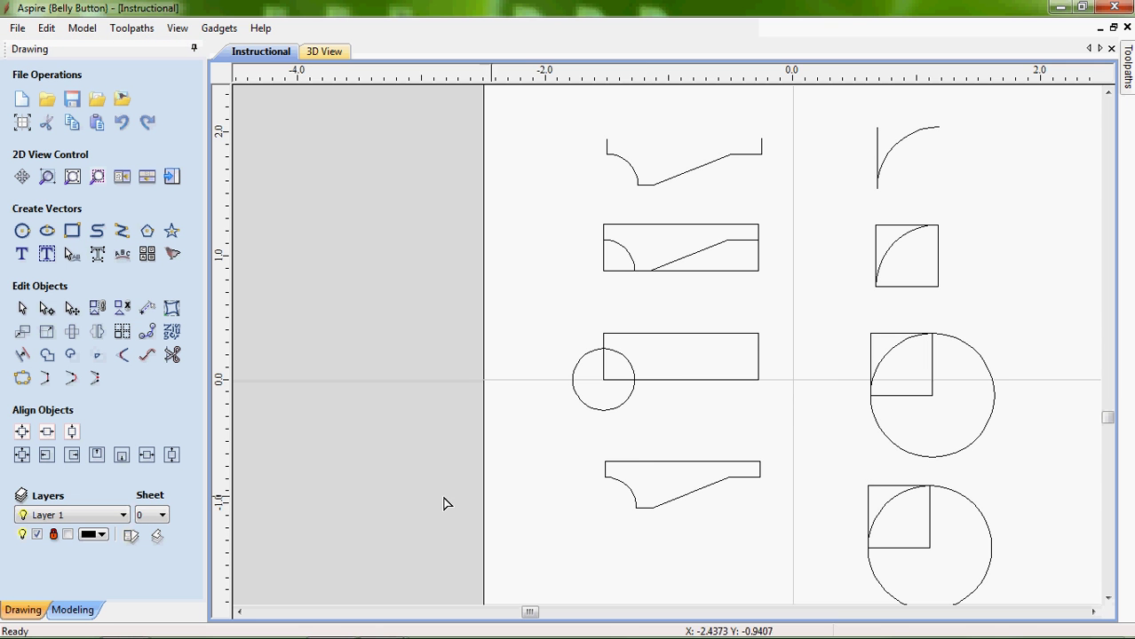
scroll(720, 486, down, 2)
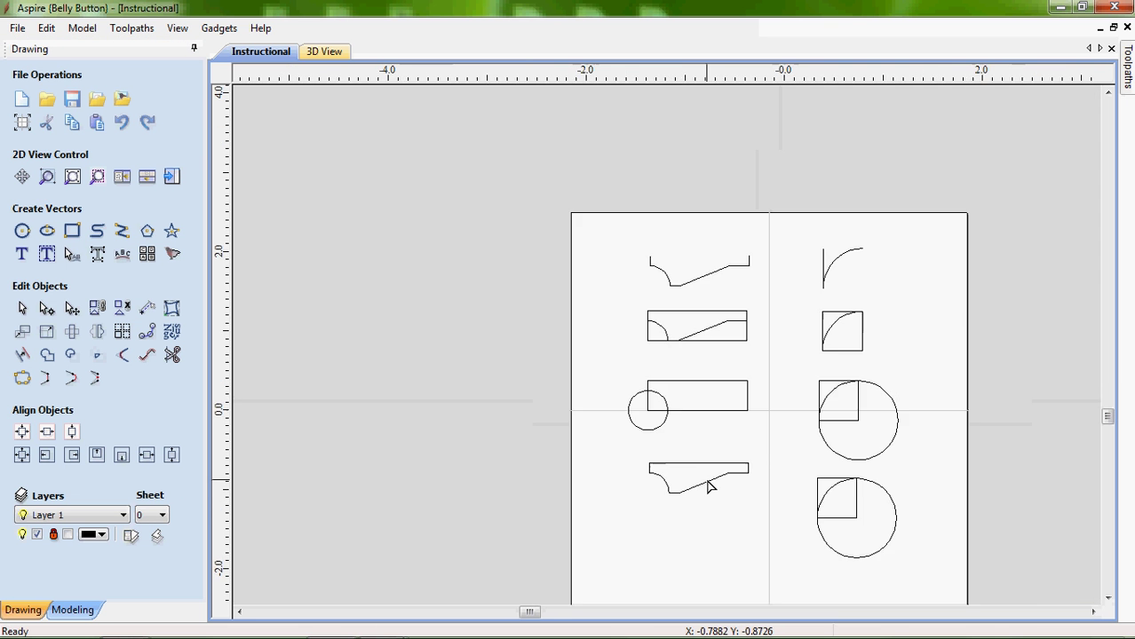
Delete the top horizontal span of the lowest left profile in node editing, leaving both short vertical sides, and exit node editing
scroll(712, 487, up, 6)
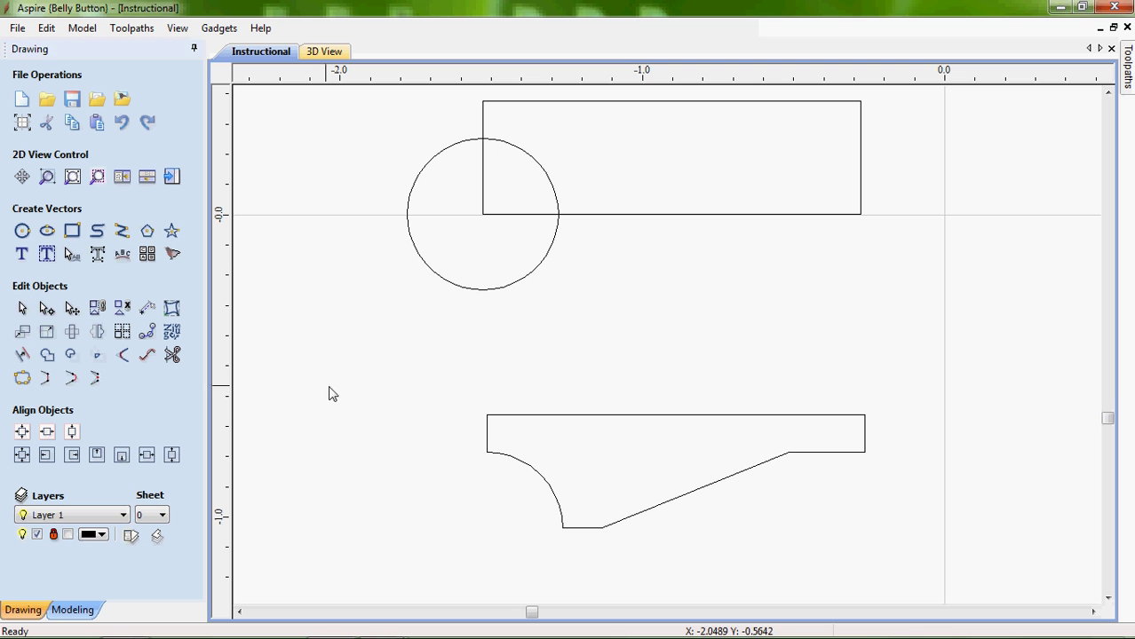
click(487, 437)
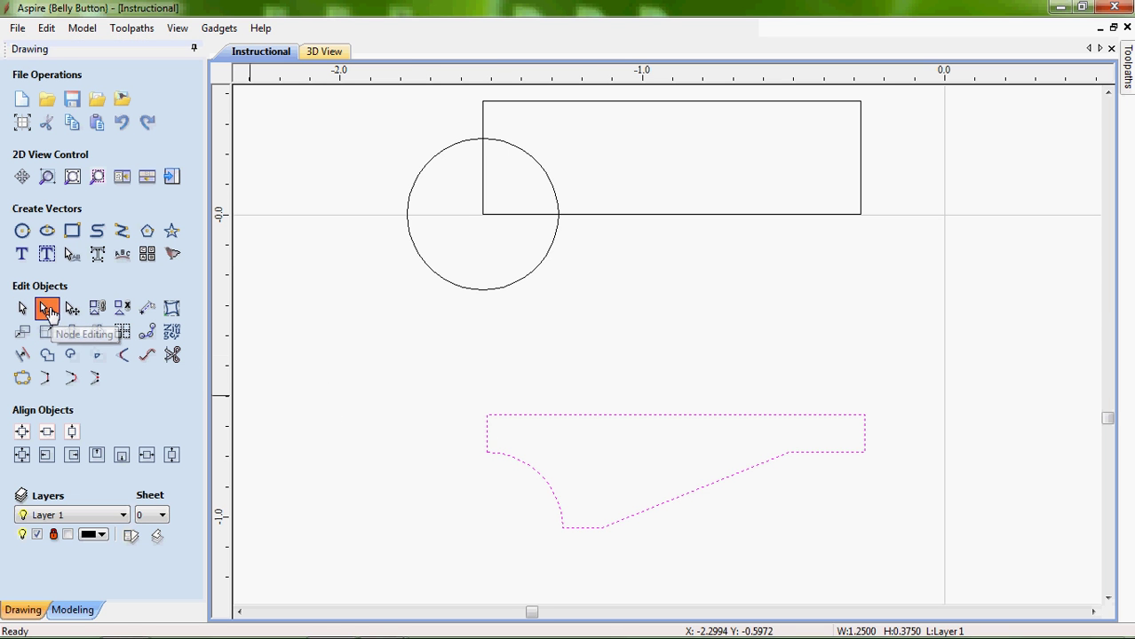
click(49, 309)
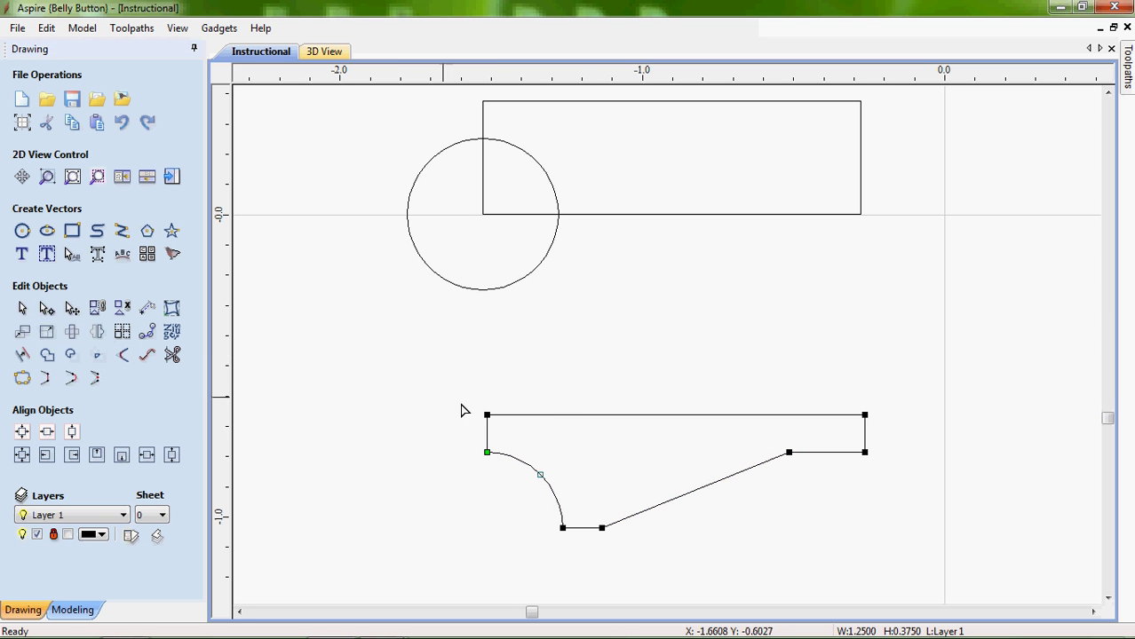
right_click(619, 422)
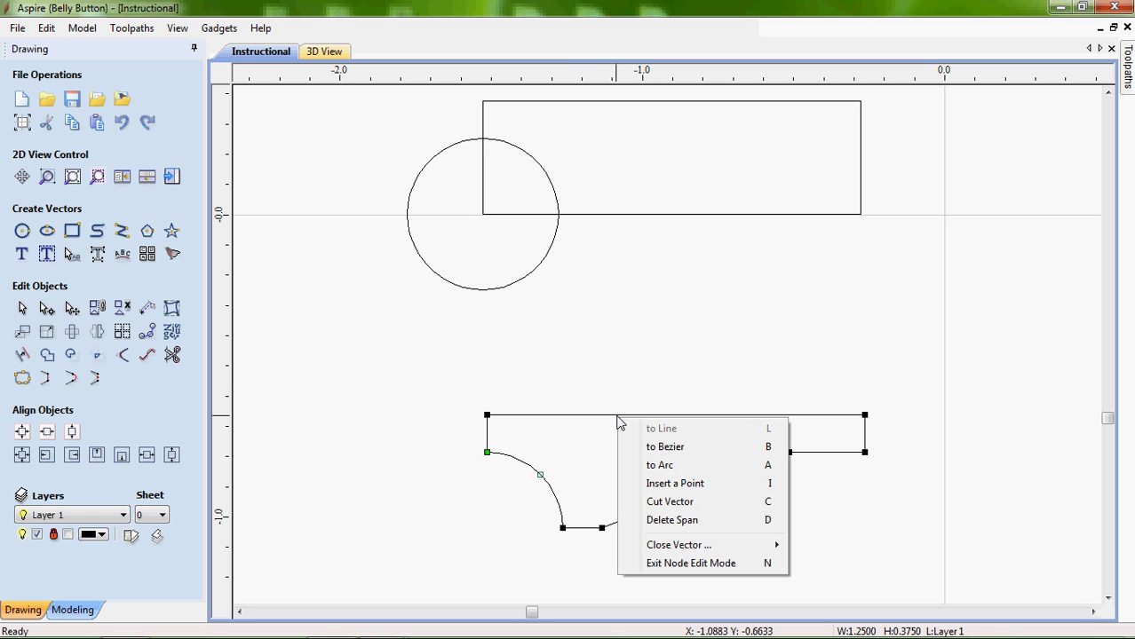
click(658, 520)
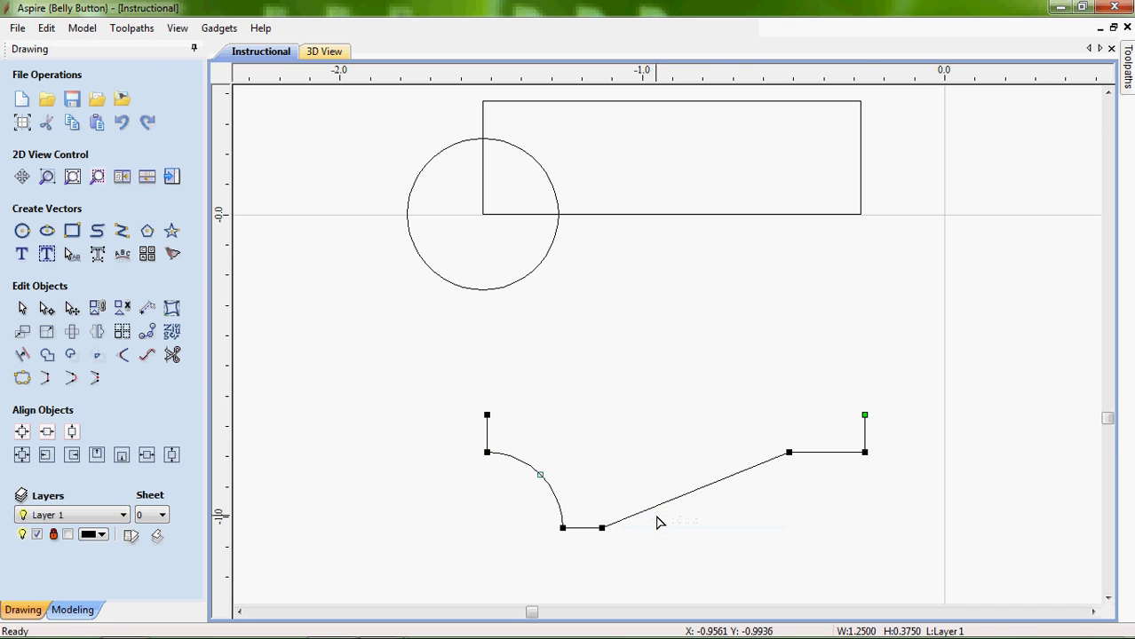
click(753, 542)
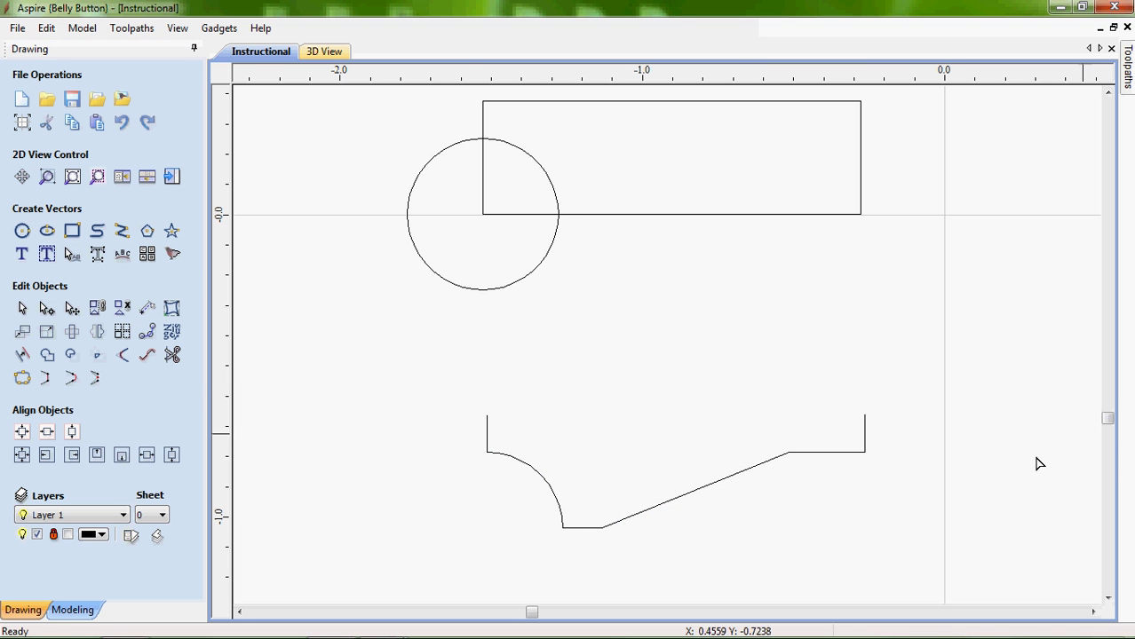
Check the dimensions of the square in the second right-hand figure and the radius of the circle in the figure below it
scroll(957, 481, down, 4)
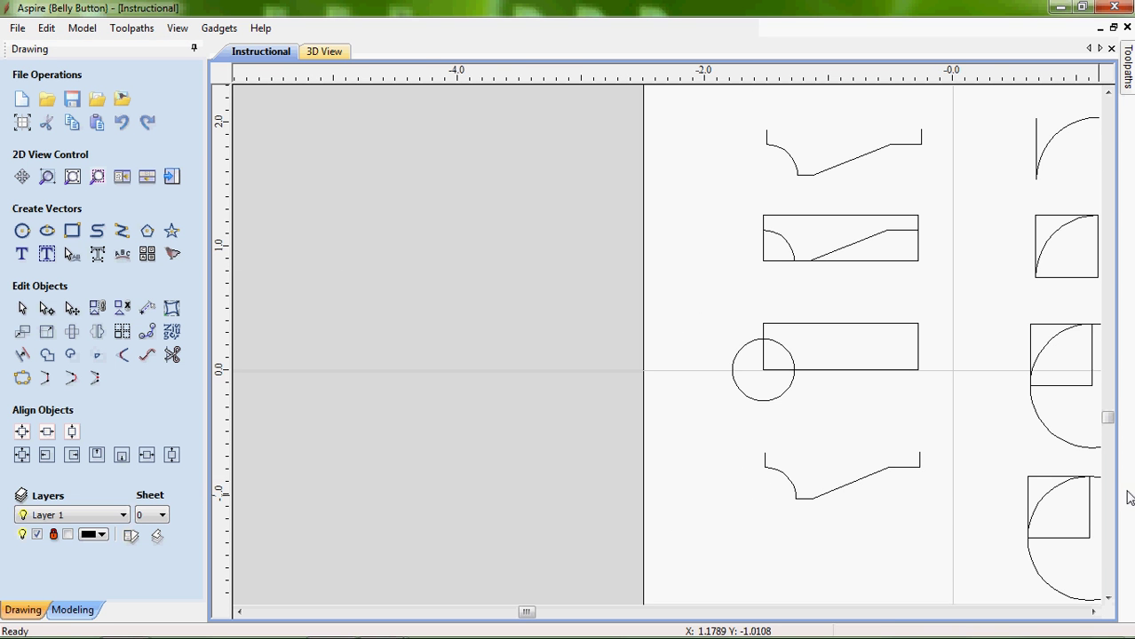
drag(524, 612, 535, 612)
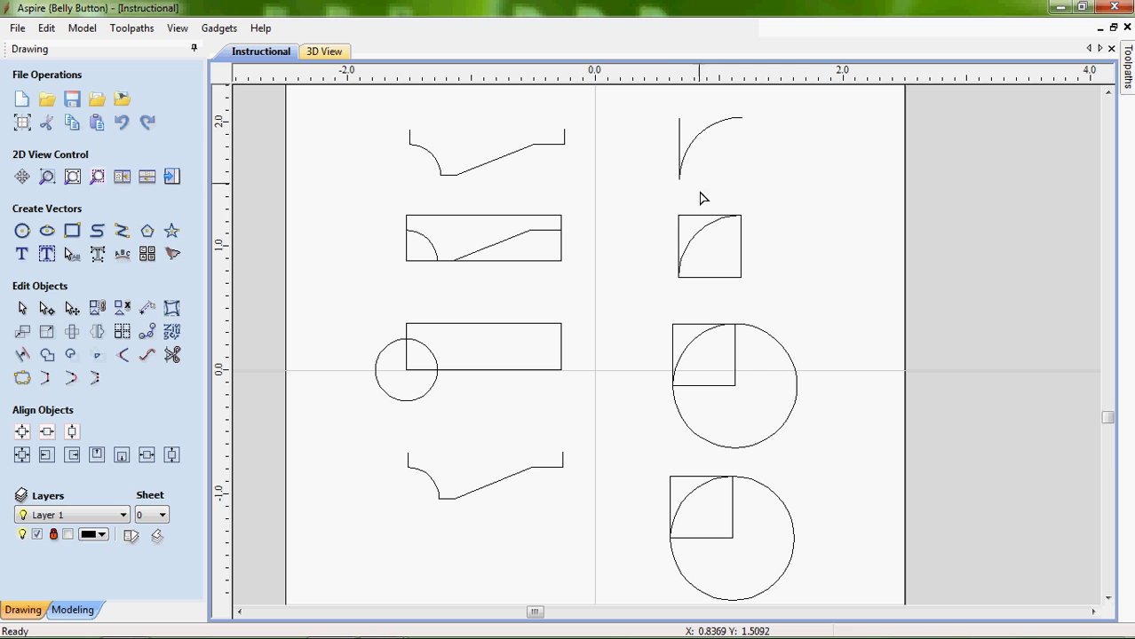
click(698, 221)
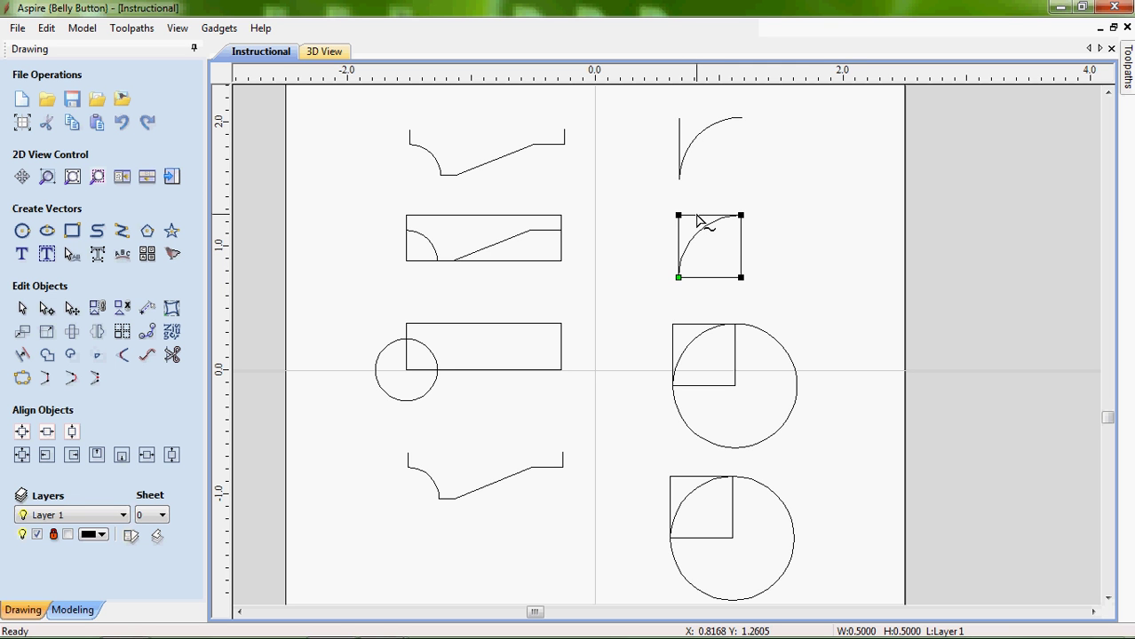
click(70, 235)
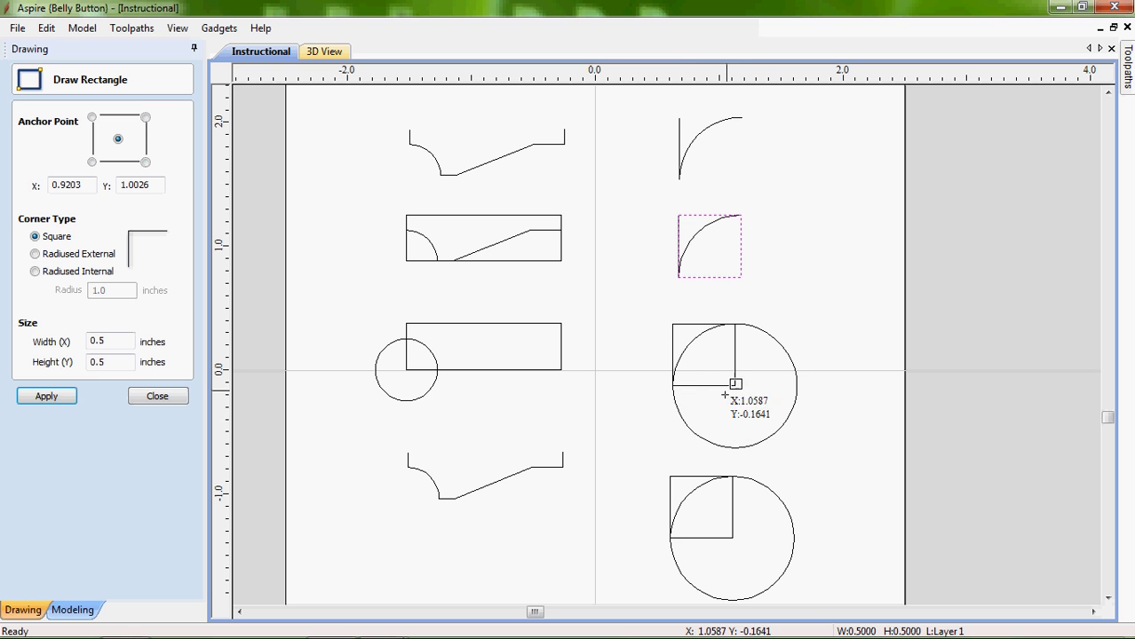
click(150, 397)
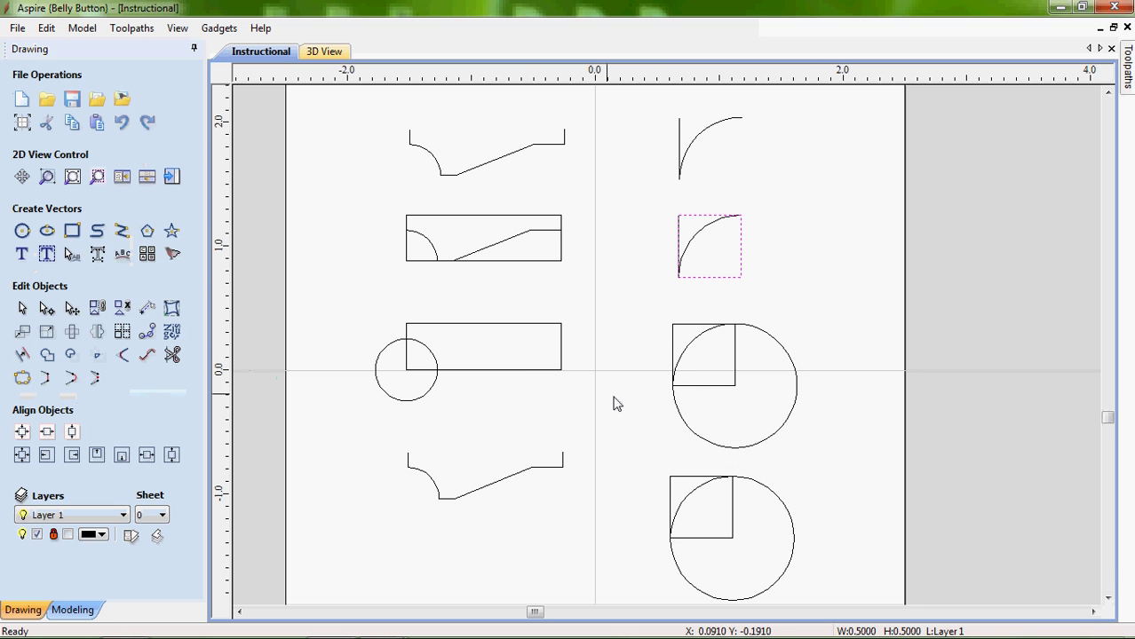
click(695, 437)
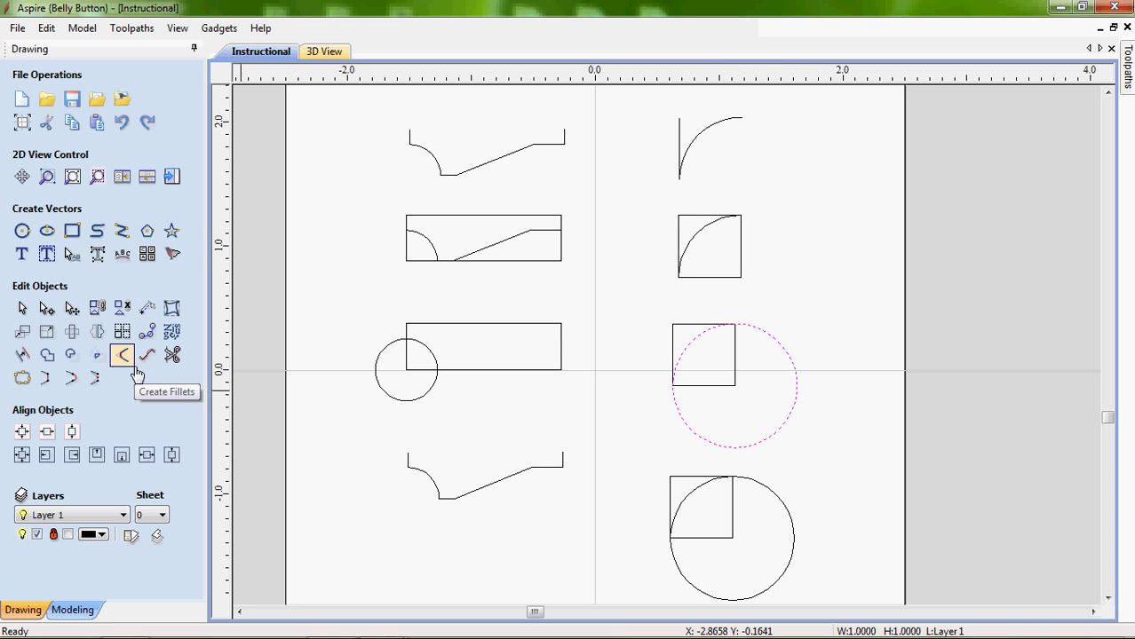
click(23, 233)
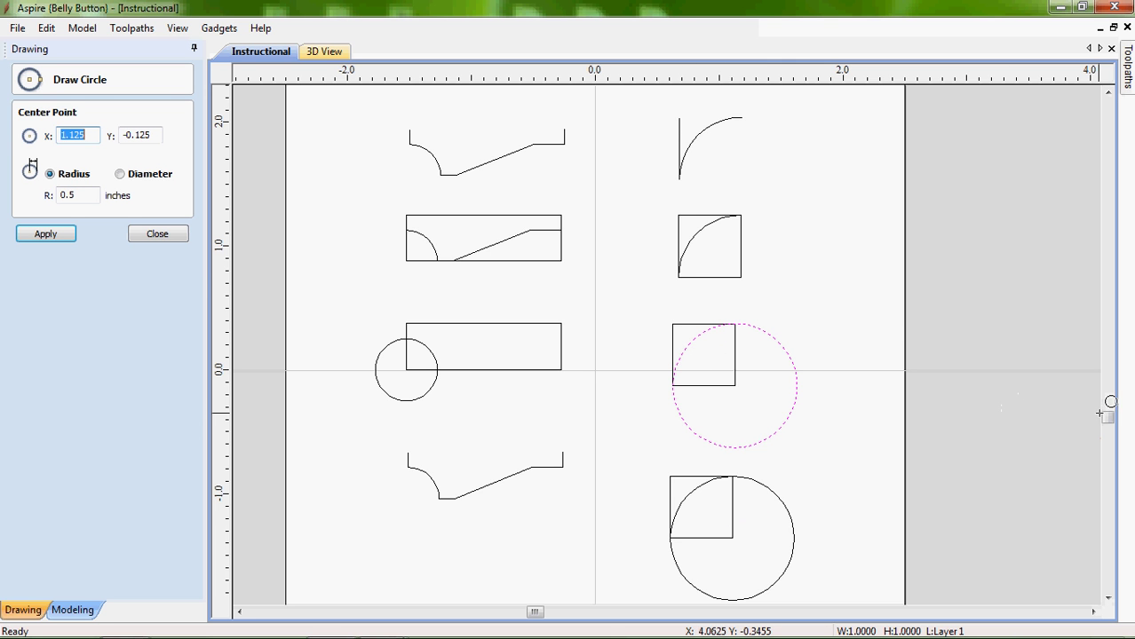
drag(1107, 417, 1107, 421)
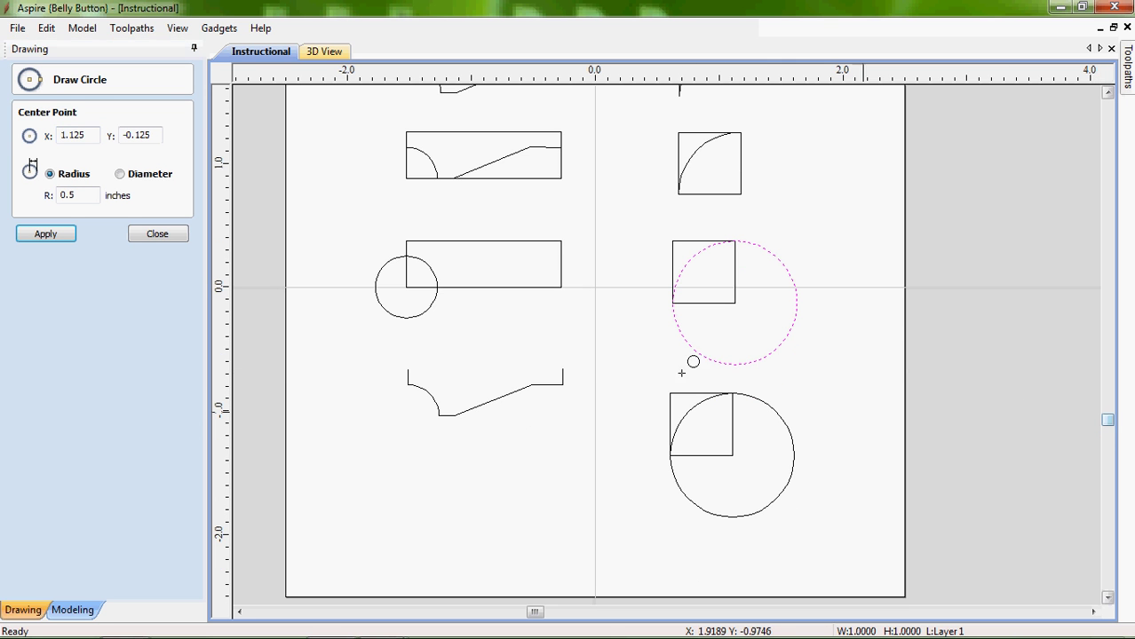
click(157, 233)
Trim the lowest right-hand figure by removing the circle outside the square and the square's right and bottom edges
click(172, 357)
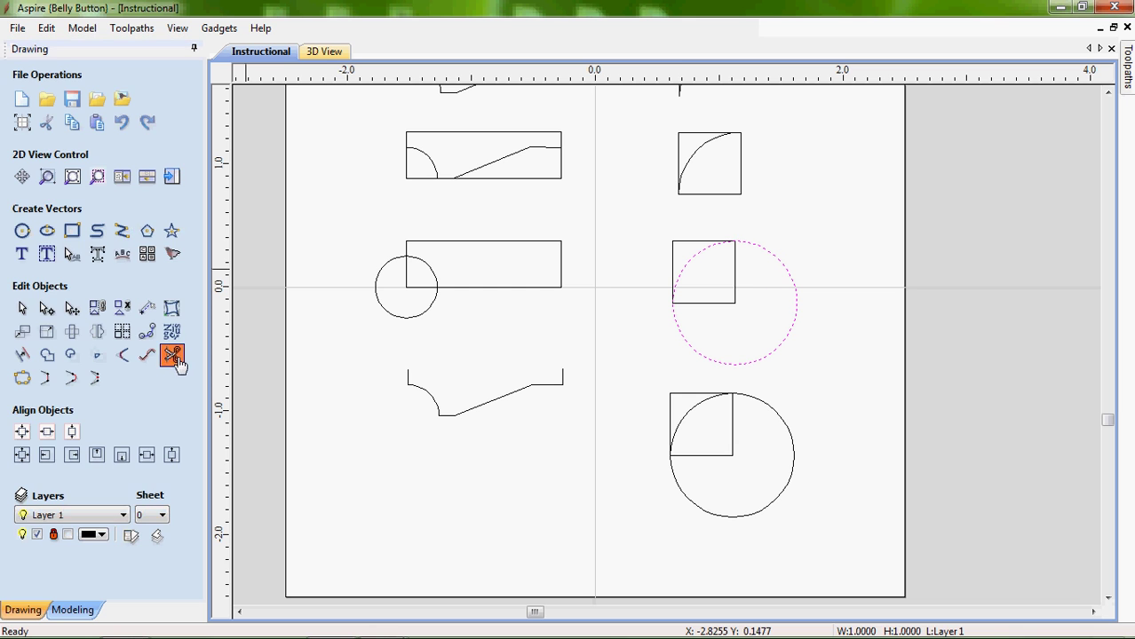
click(693, 495)
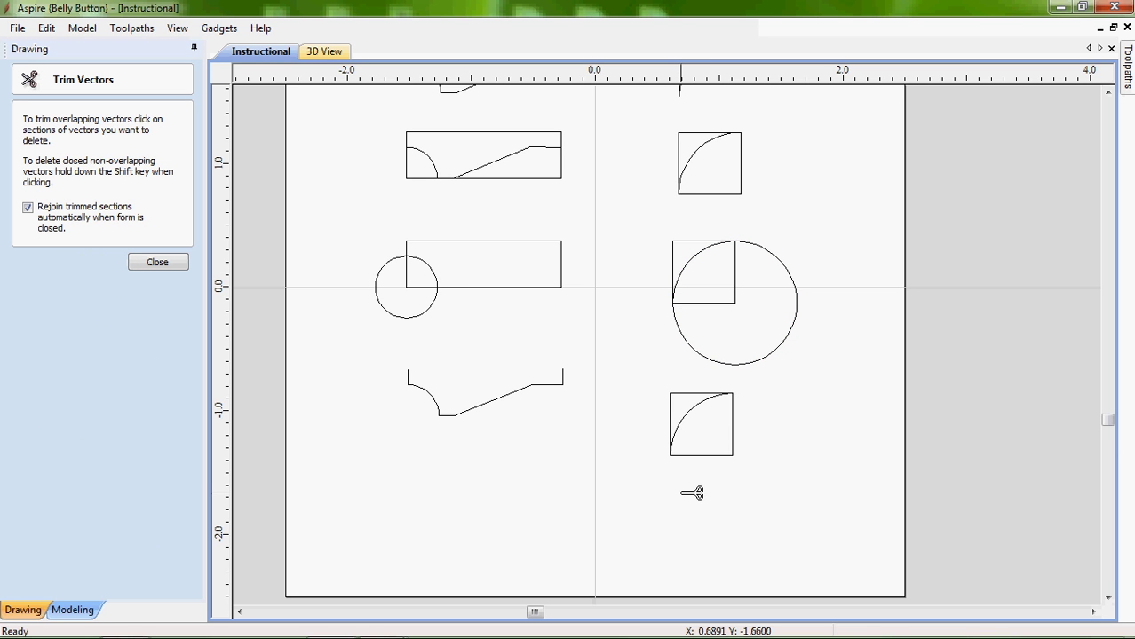
click(717, 457)
Try trimming the square's remaining top and left edges off the lowest right-hand figure, undo that trim and leave Trim Vectors
click(695, 396)
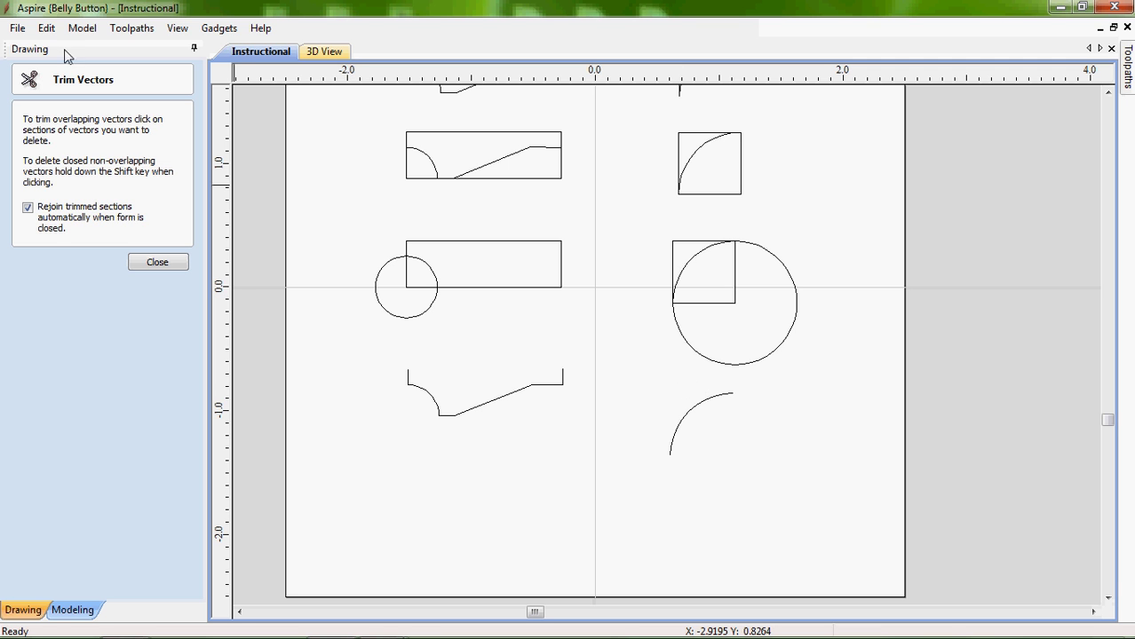
click(46, 30)
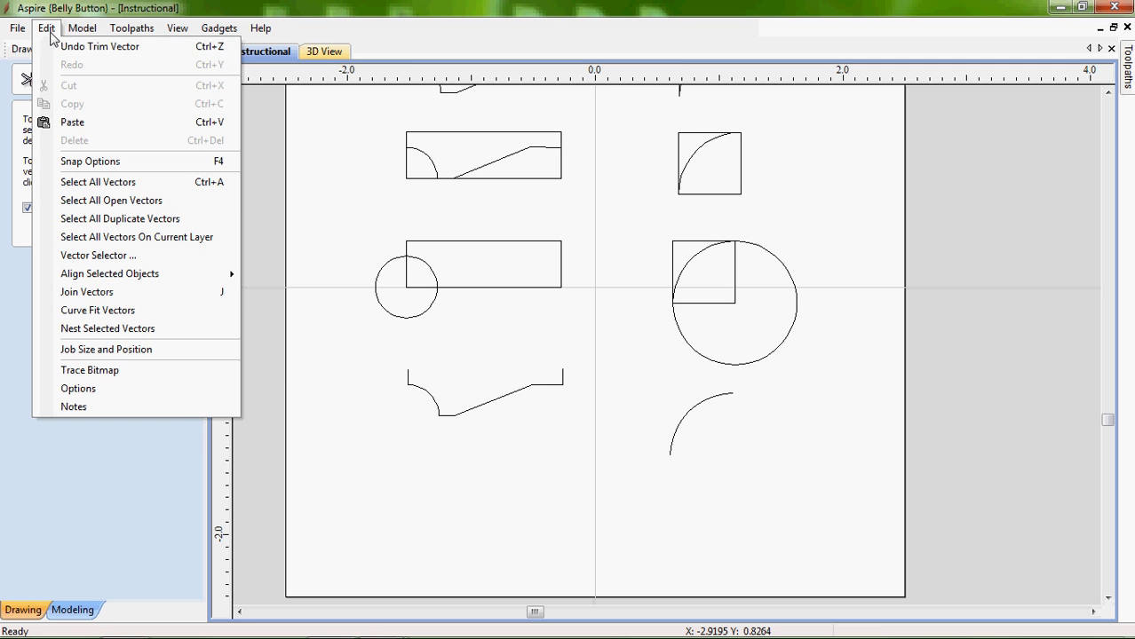
click(89, 46)
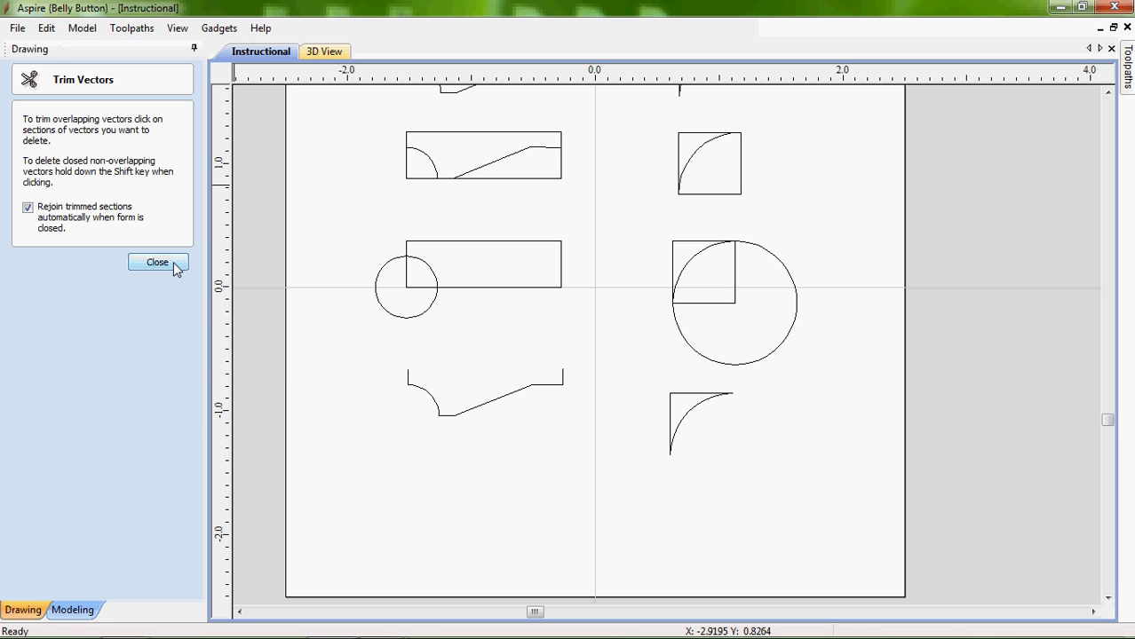
click(157, 263)
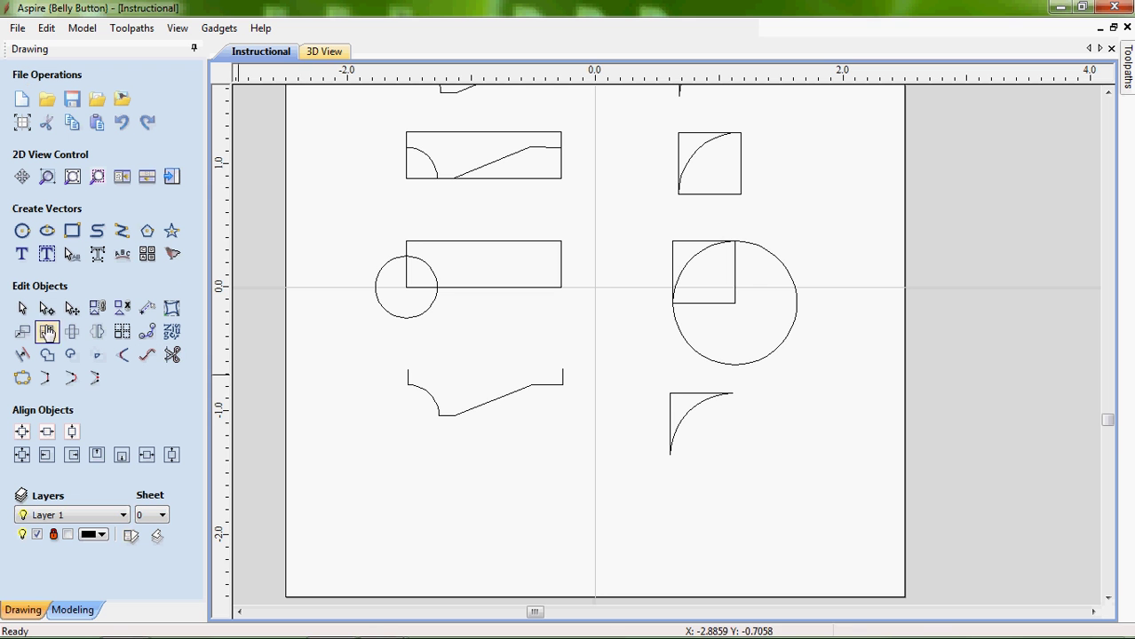
Delete the horizontal top span of the lowest right-hand figure in node editing, keeping its vertical line and arc
click(673, 402)
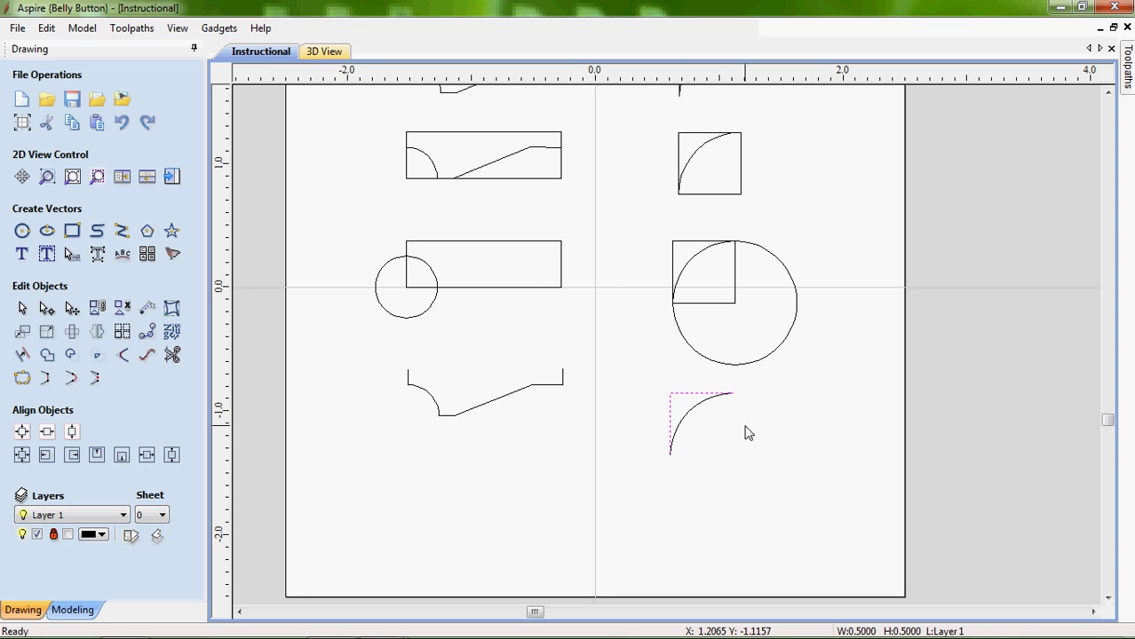
click(688, 413)
click(680, 395)
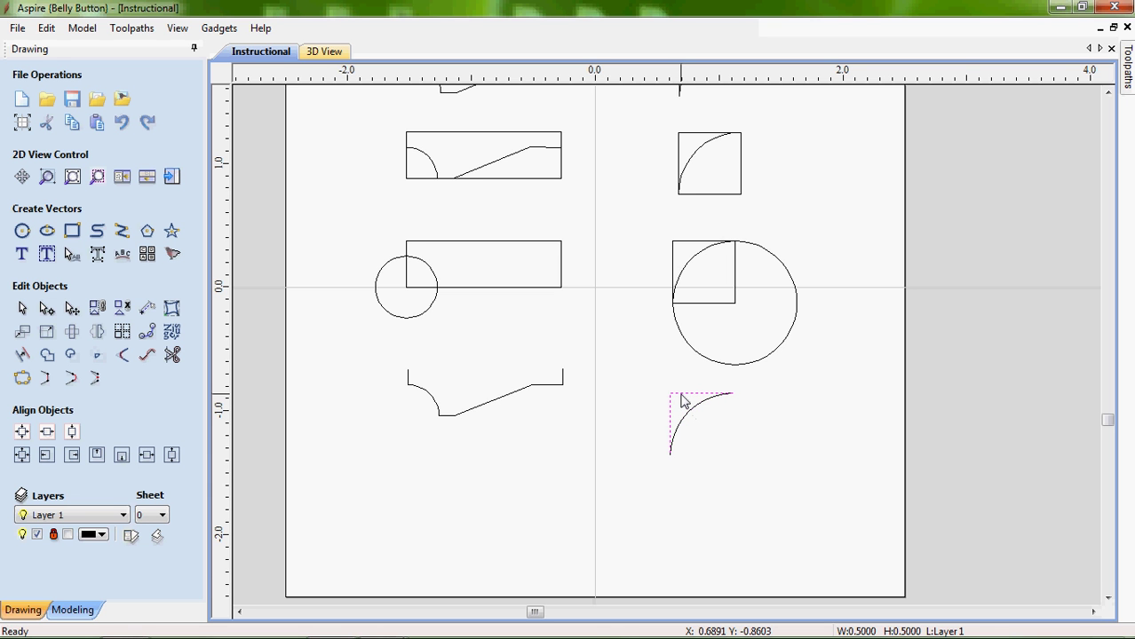
click(47, 310)
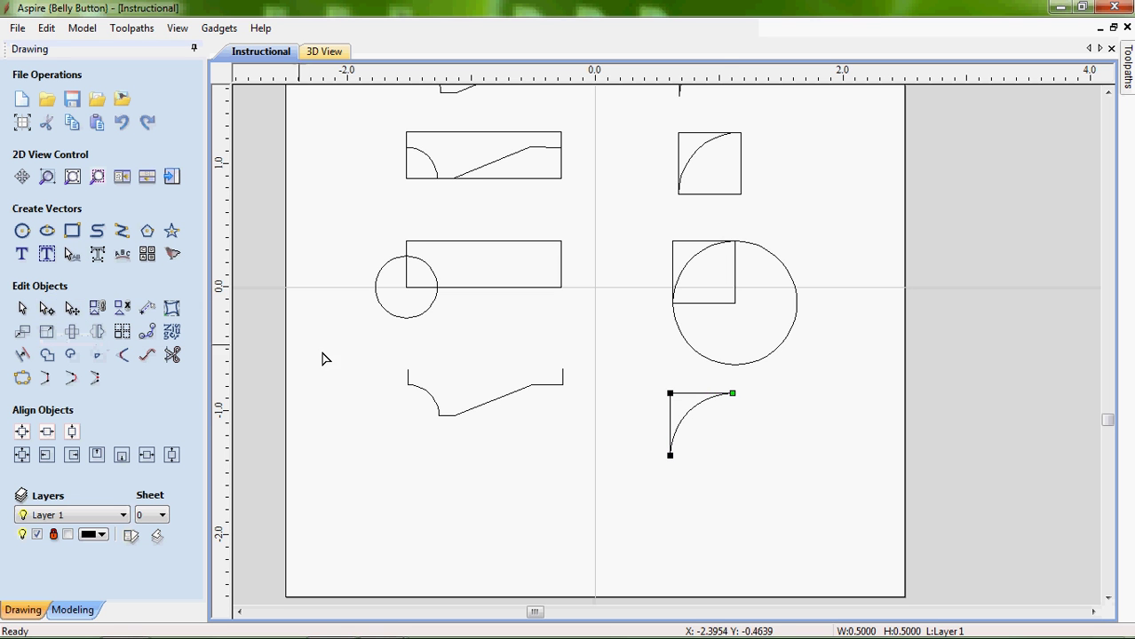
right_click(702, 399)
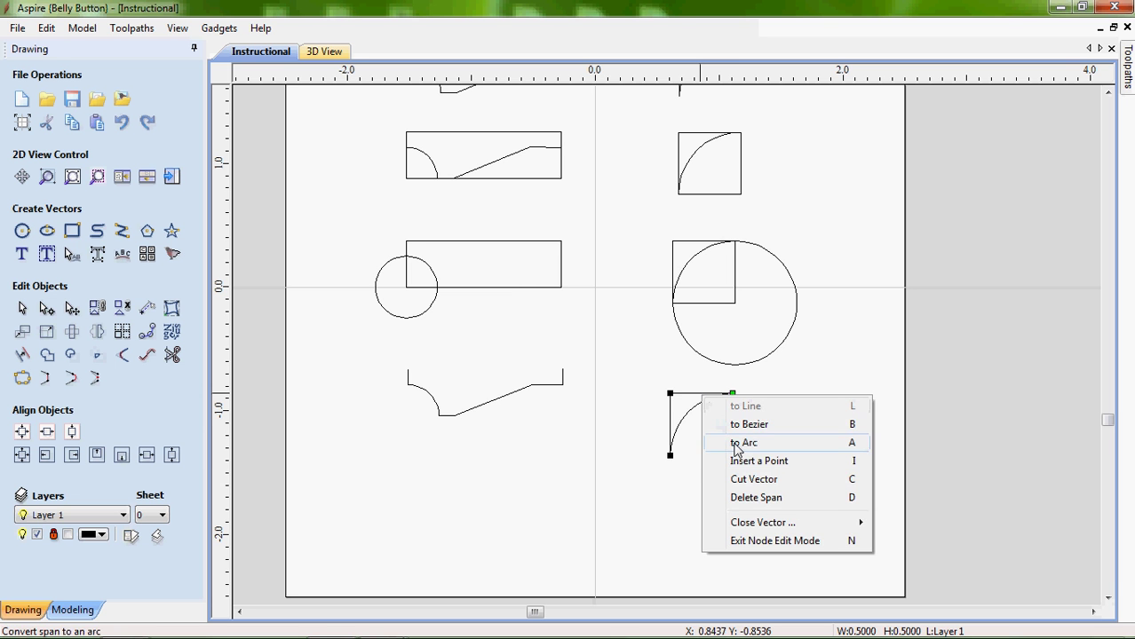
click(748, 497)
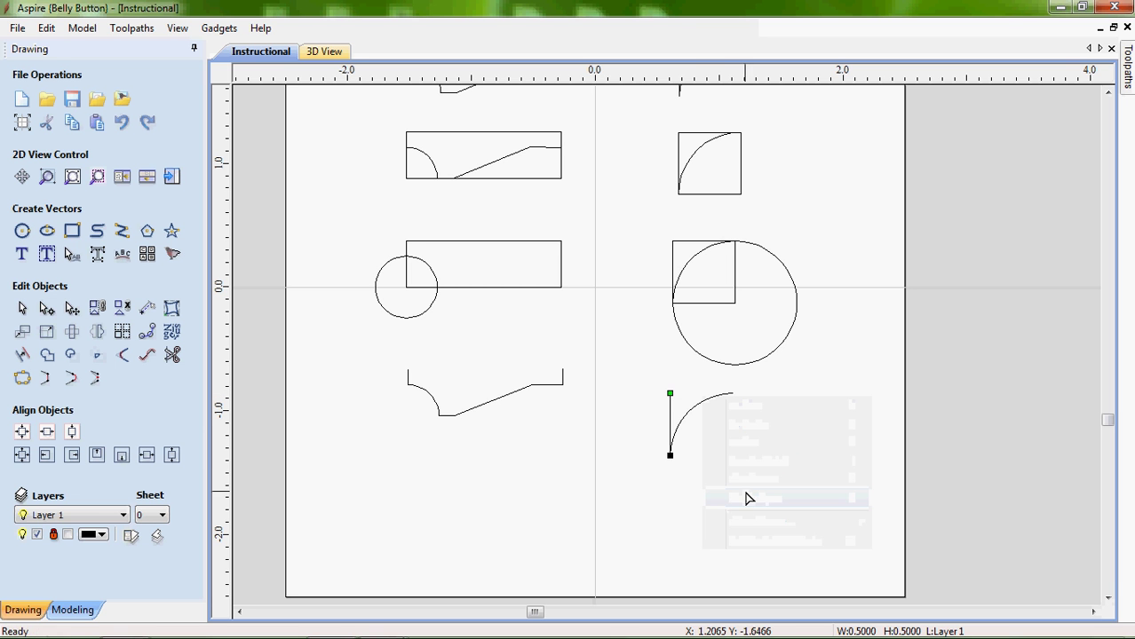
Inspect the arc and vertical line of the lowest right-hand profile, examining closely how their lower ends meet
click(687, 411)
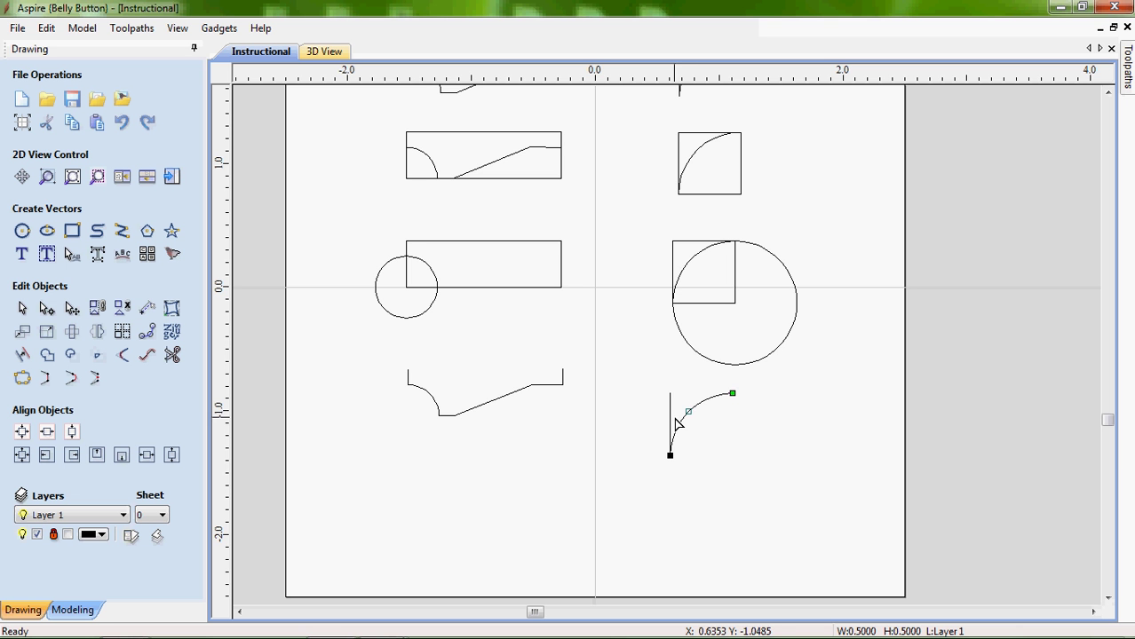
click(670, 419)
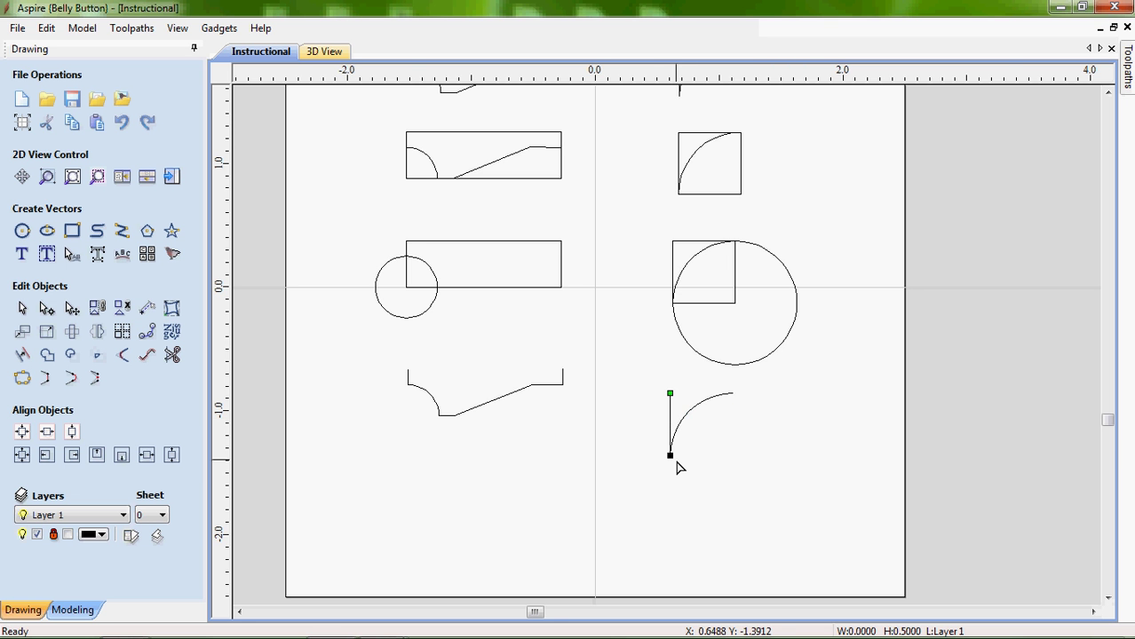
scroll(673, 465, down, 2)
scroll(662, 451, up, 6)
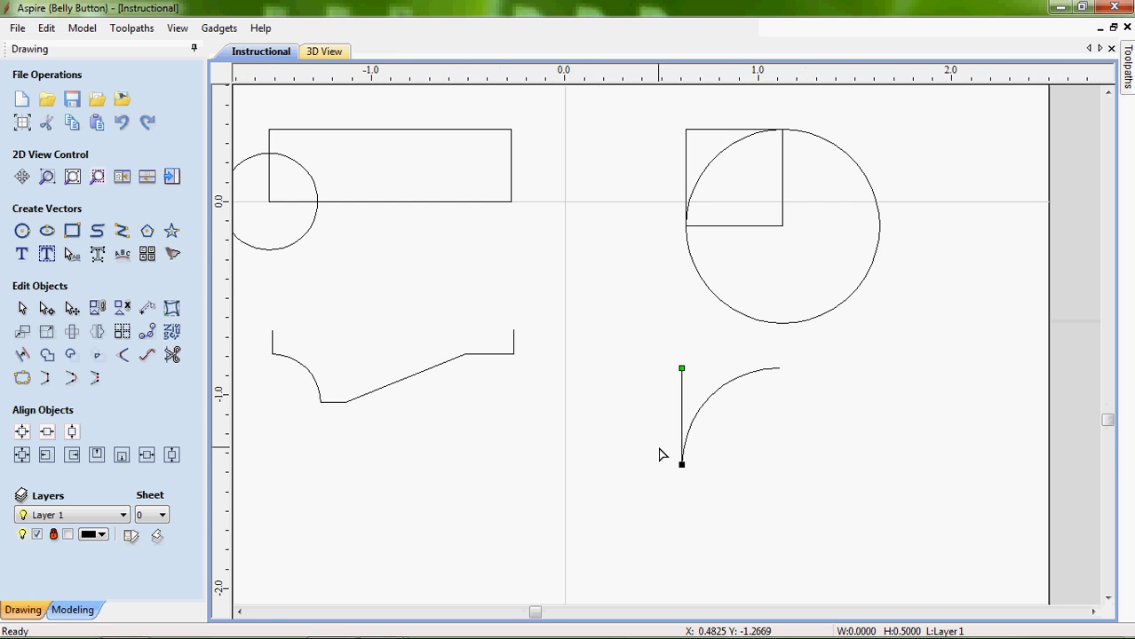
scroll(619, 513, up, 1)
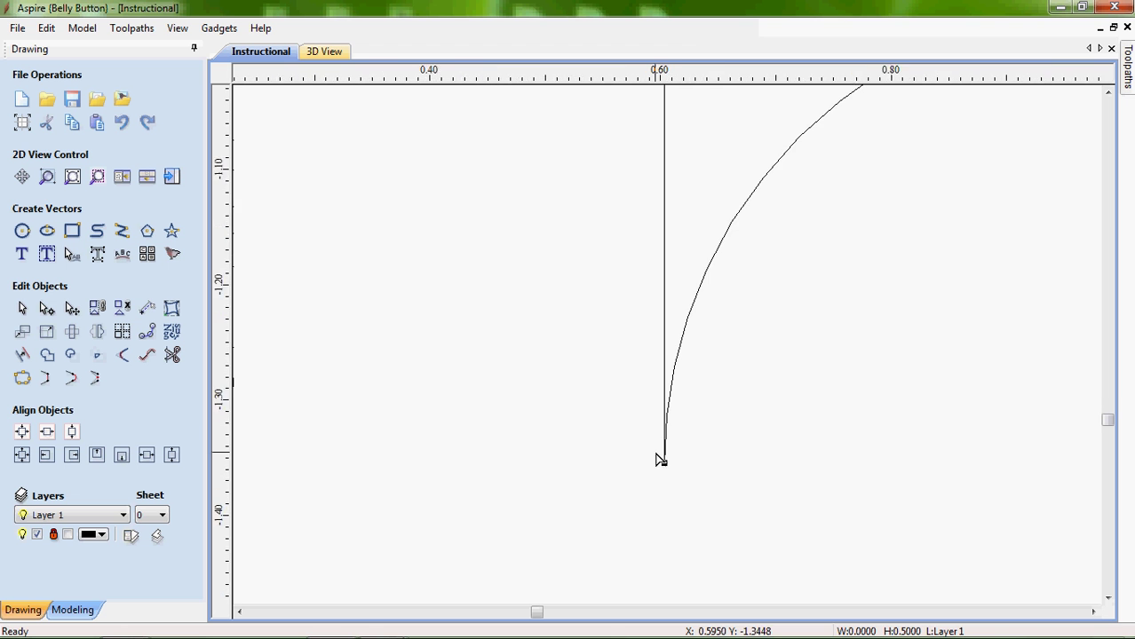
scroll(658, 458, up, 2)
scroll(673, 461, up, 3)
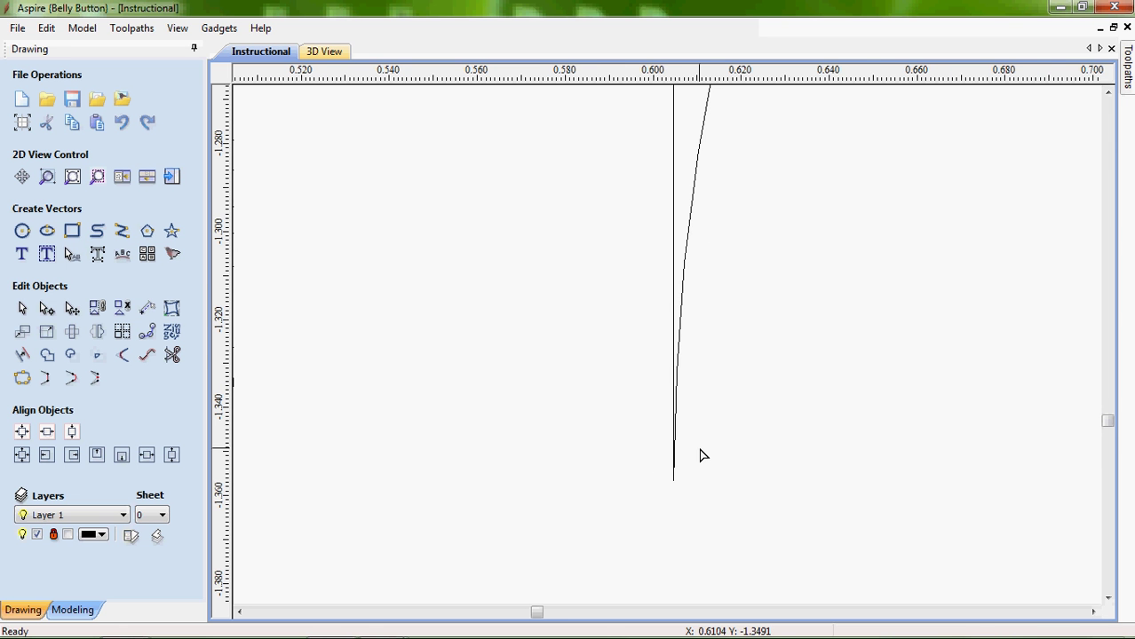
scroll(699, 460, down, 3)
scroll(699, 459, up, 5)
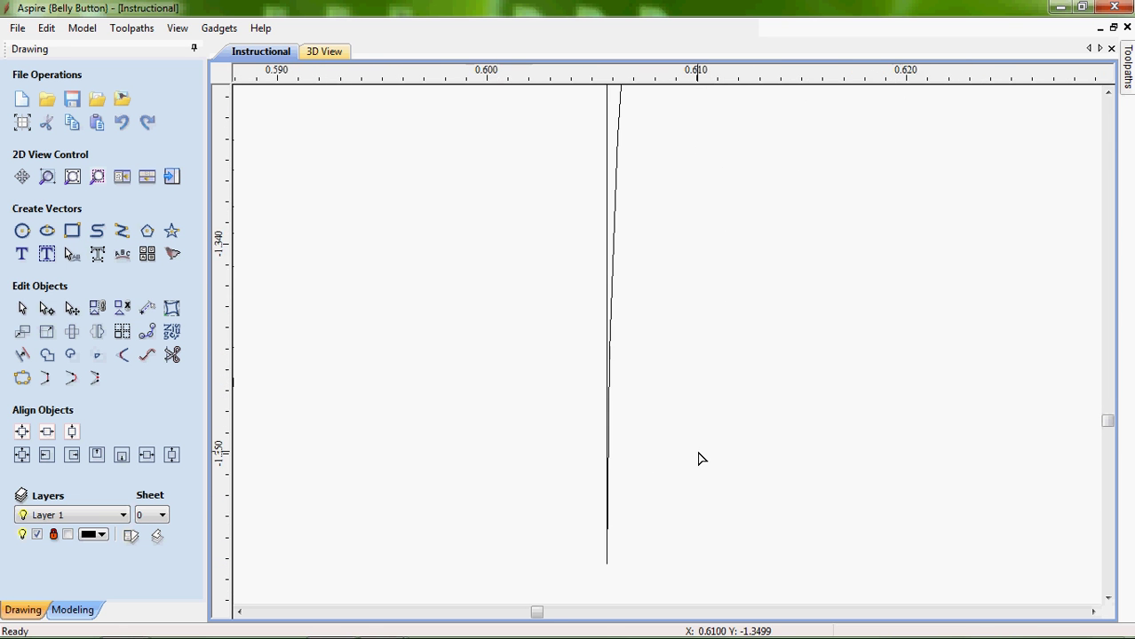
scroll(699, 459, down, 10)
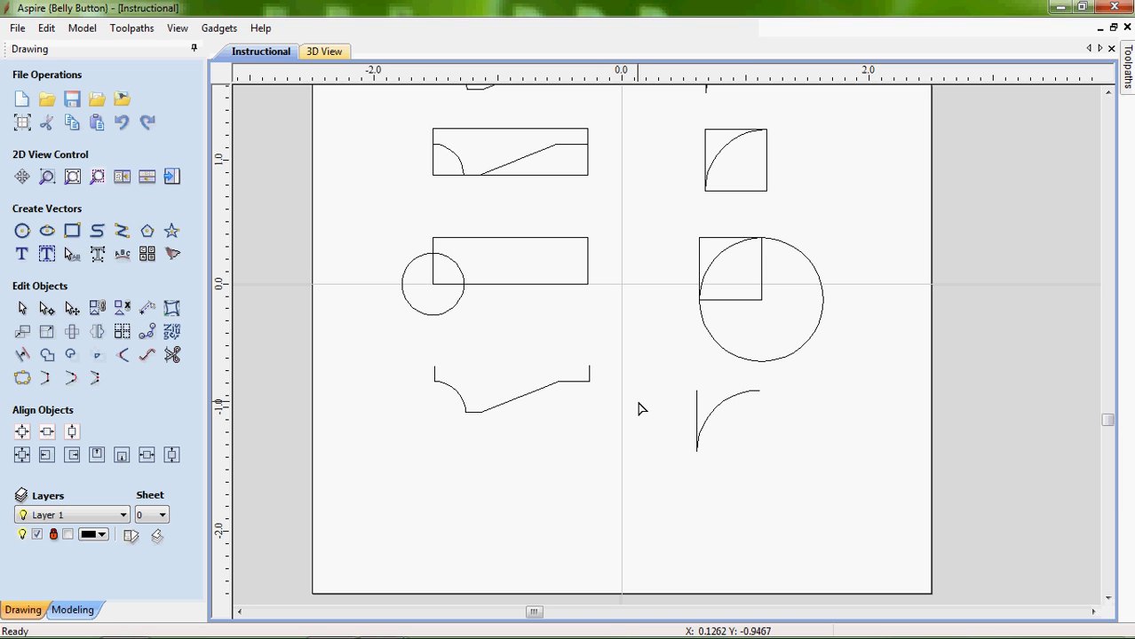
Draw a horizontal polyline about 1 inch long, running left from the top end of the lowest right-hand profile's vertical line
click(121, 231)
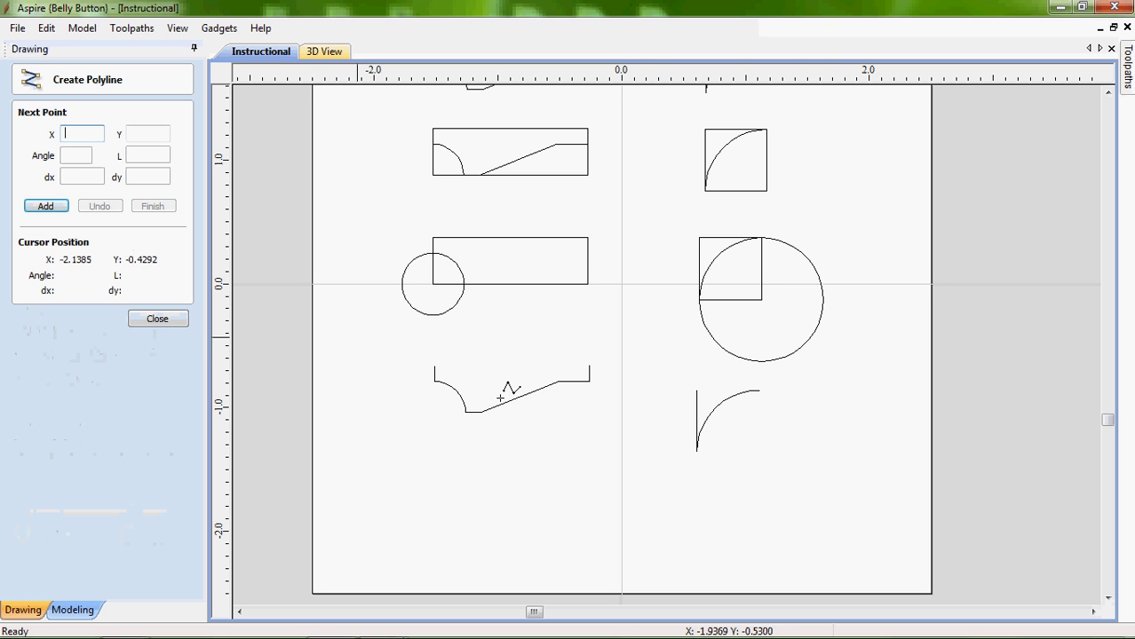
click(696, 390)
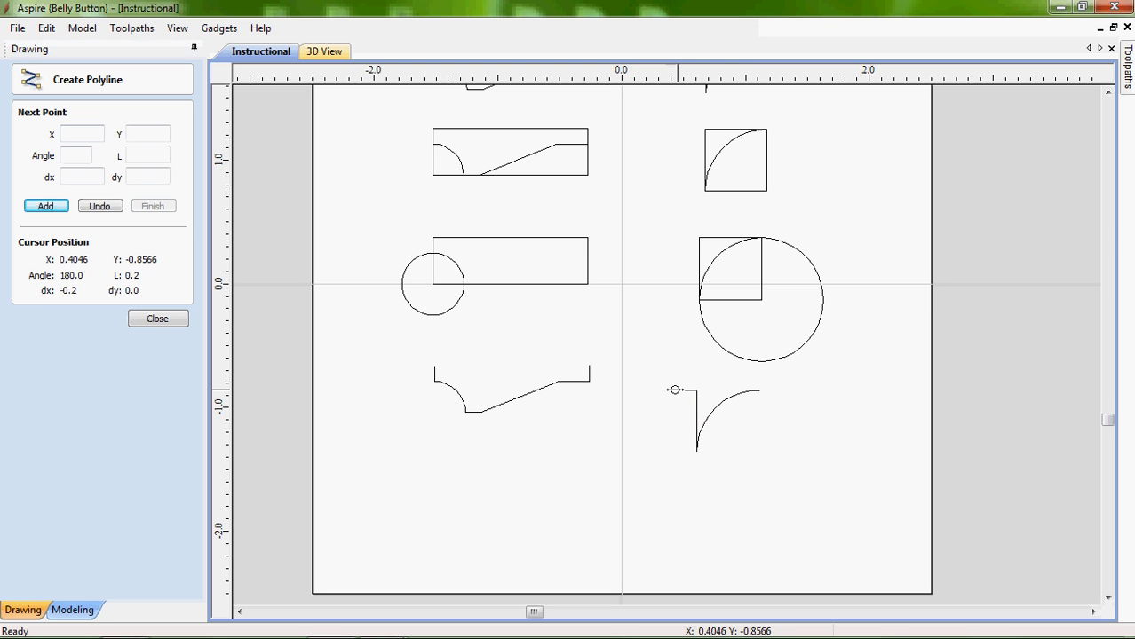
click(574, 391)
key(Escape)
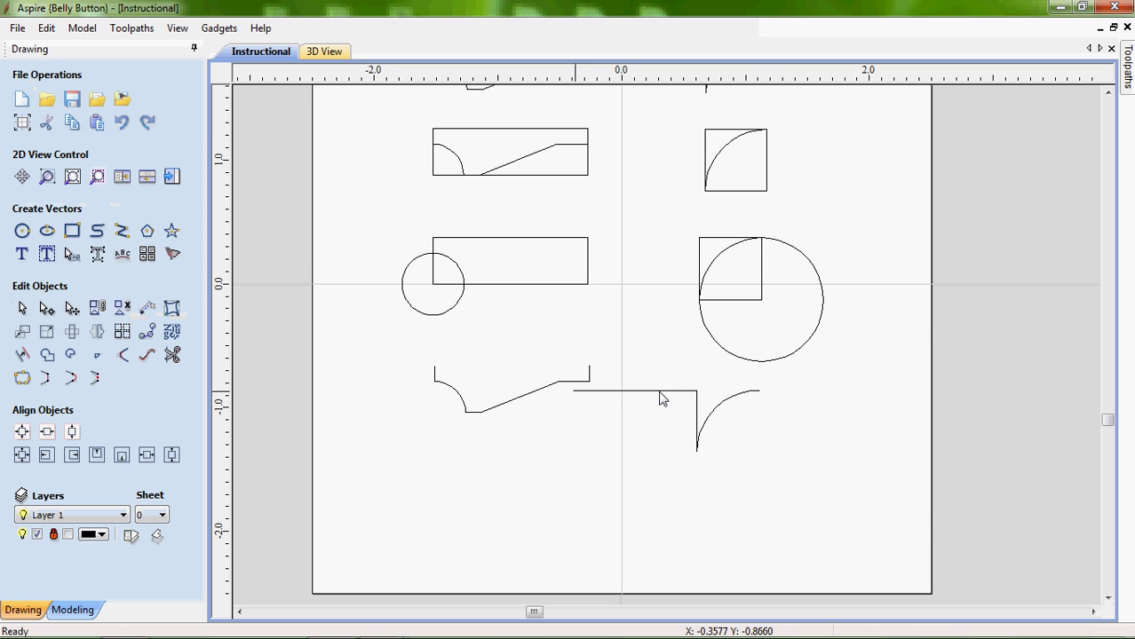
Draw a horizontal polyline about 1.2 inches long, running right from the upper end of the lowest right-hand profile's arc
click(756, 393)
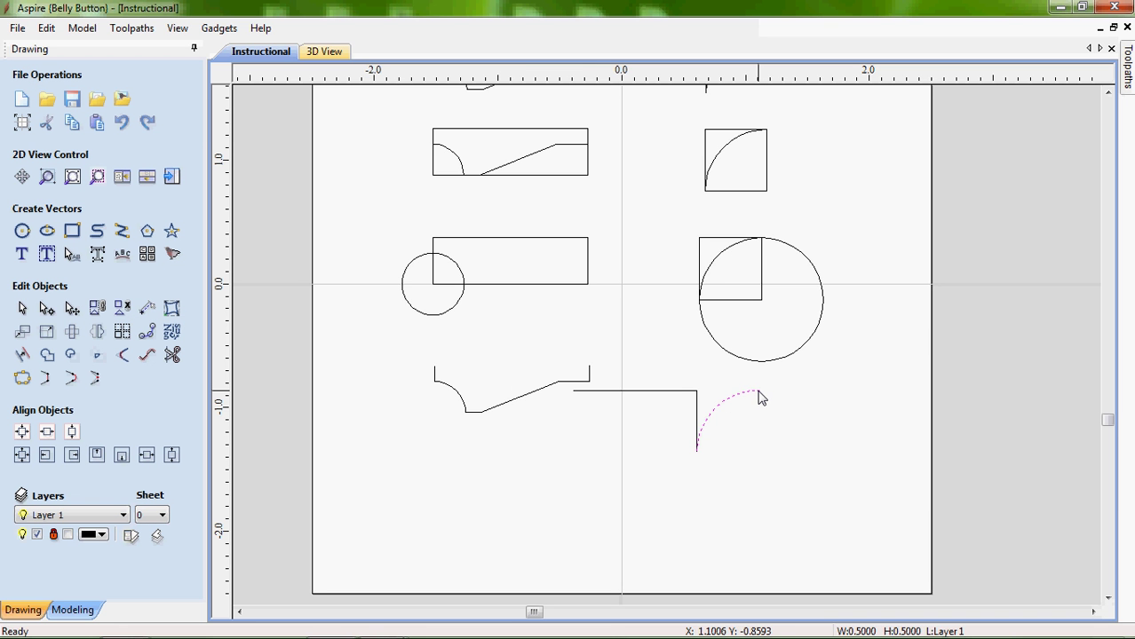
click(758, 393)
click(816, 426)
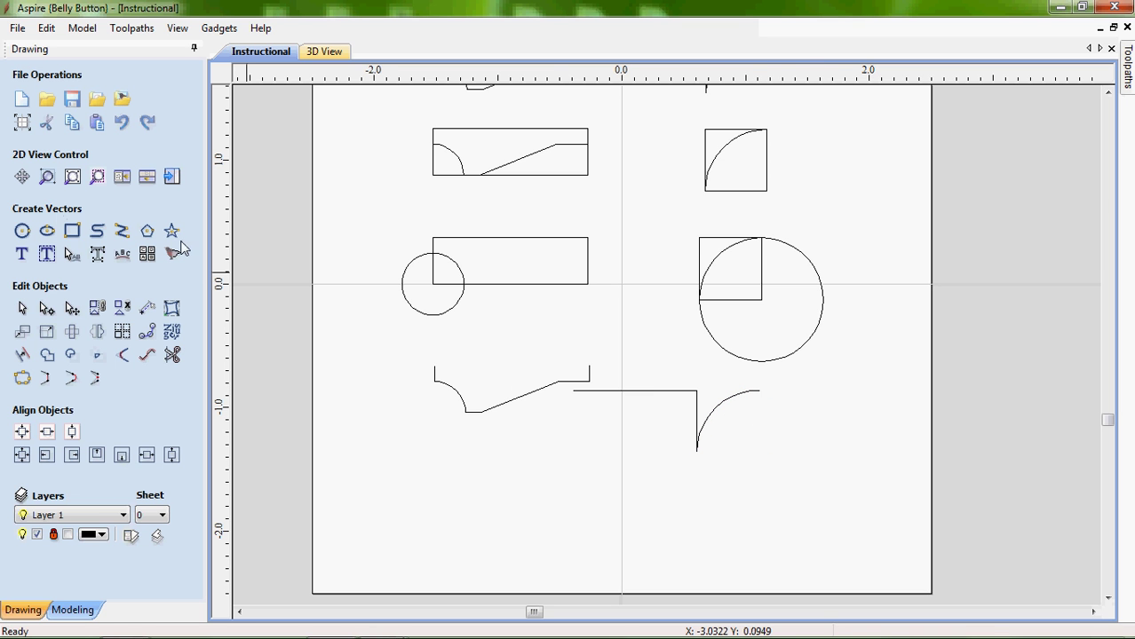
click(125, 233)
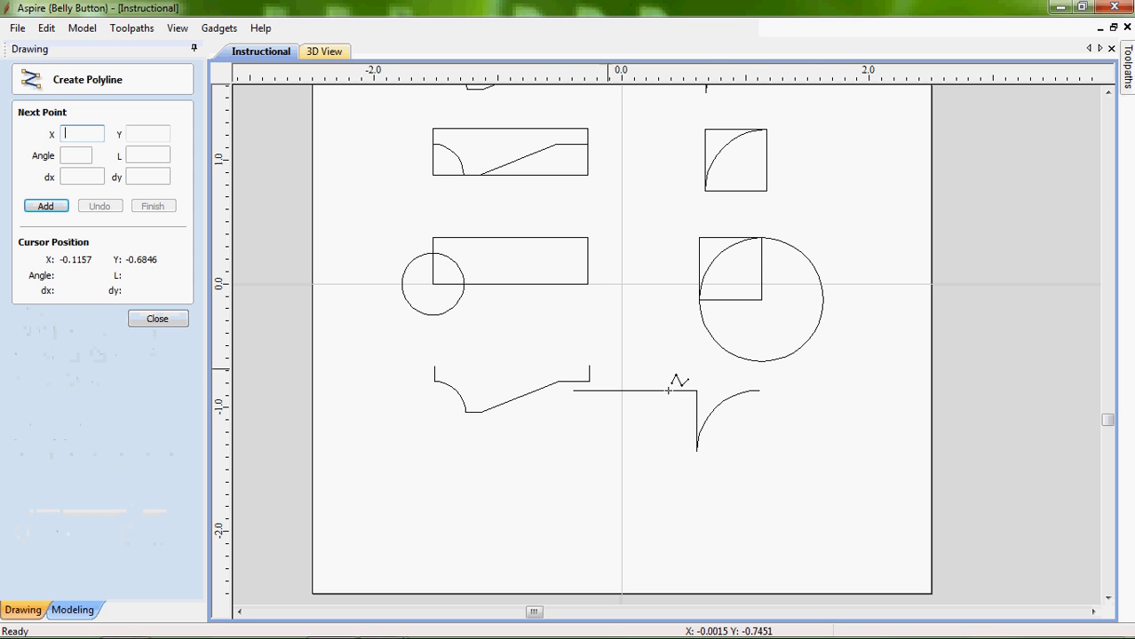
click(761, 389)
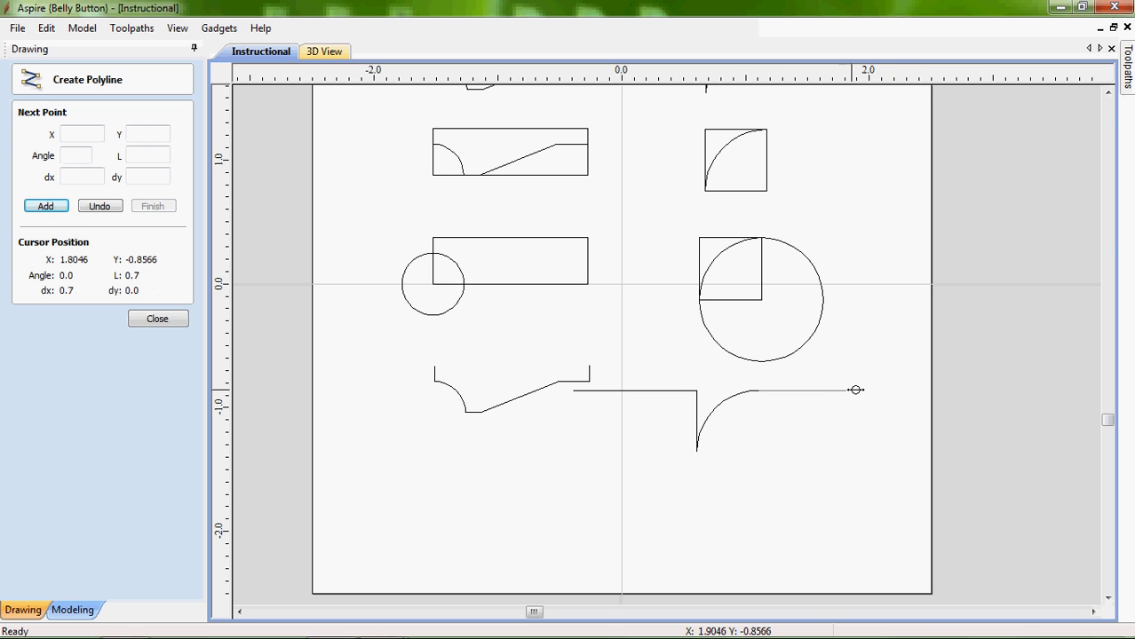
click(907, 391)
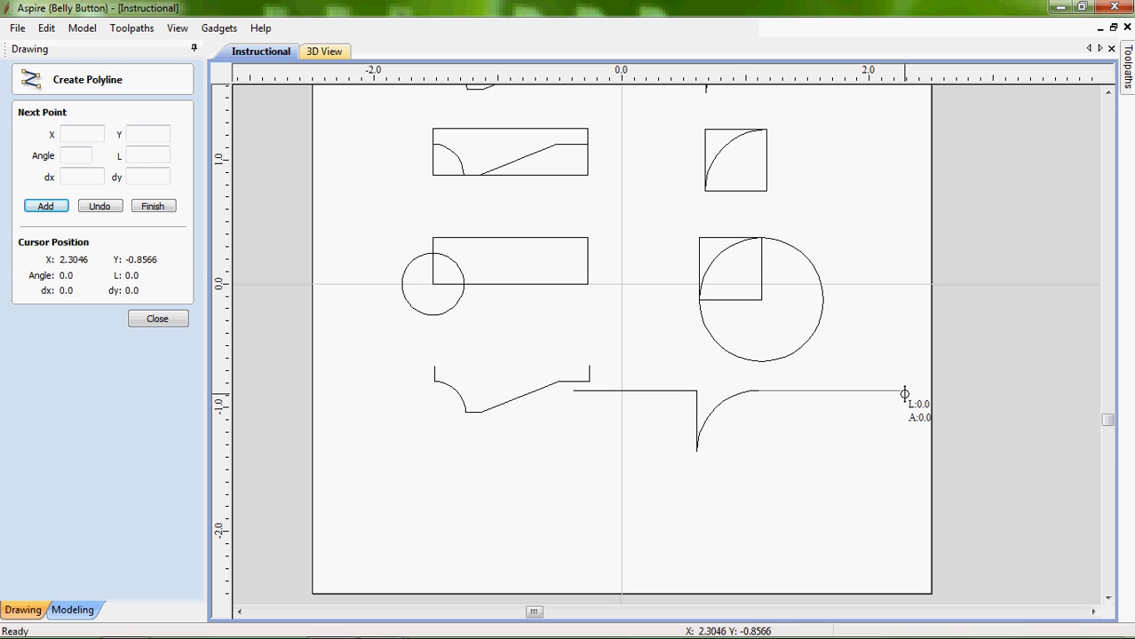
key(Escape)
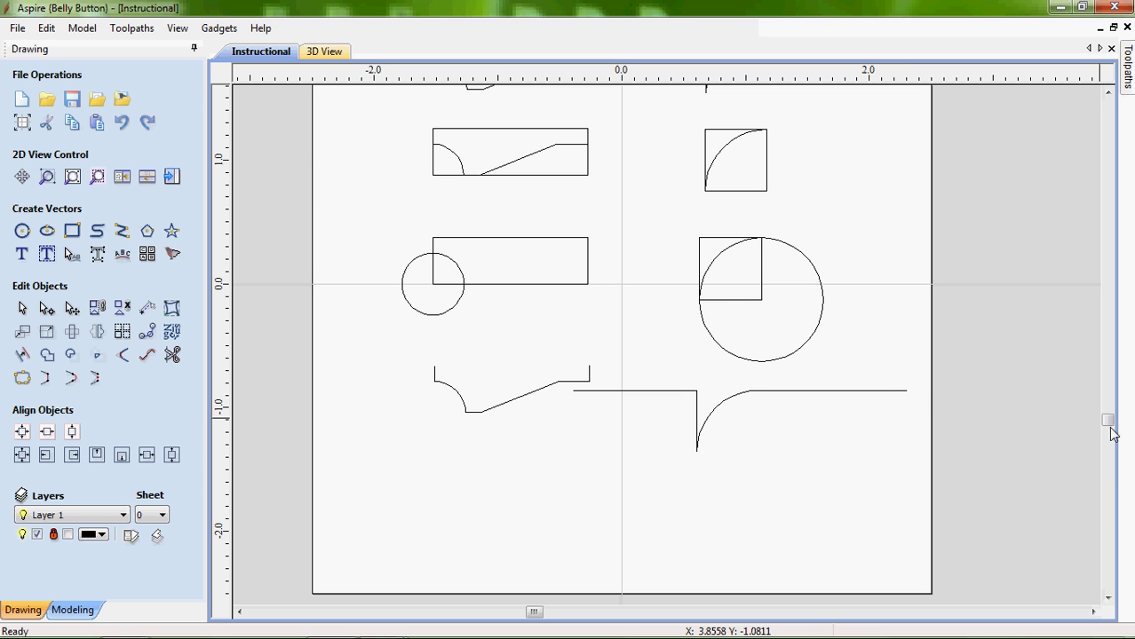
Draw a horizontal polyline about 0.6 inch long, running left from the upper left end of the topmost left-hand profile
drag(1109, 426, 1110, 405)
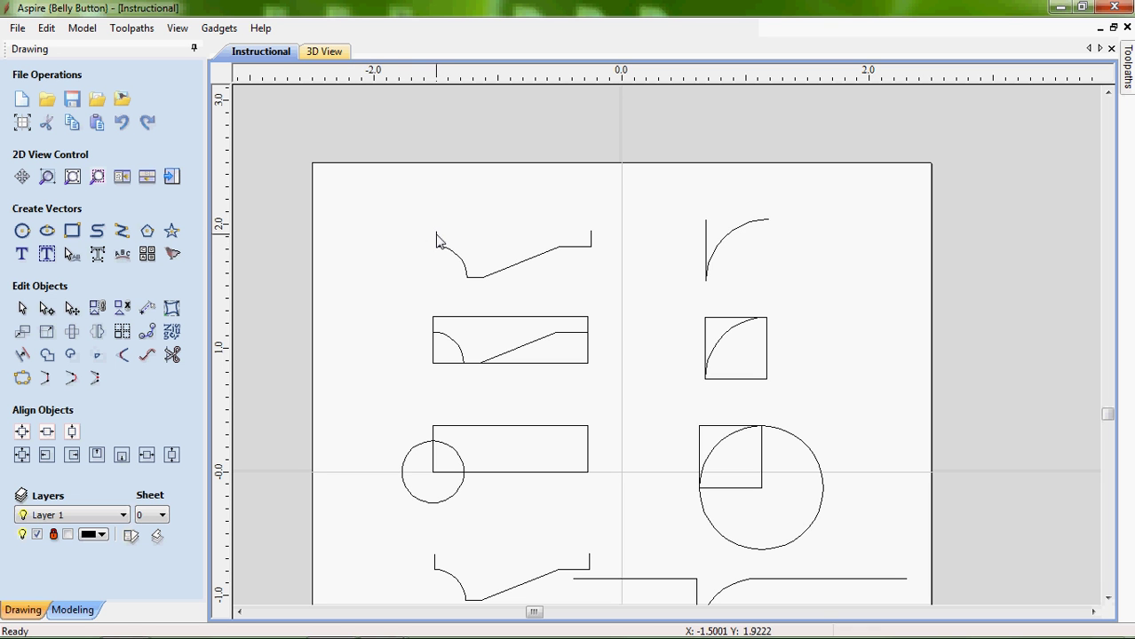
click(121, 231)
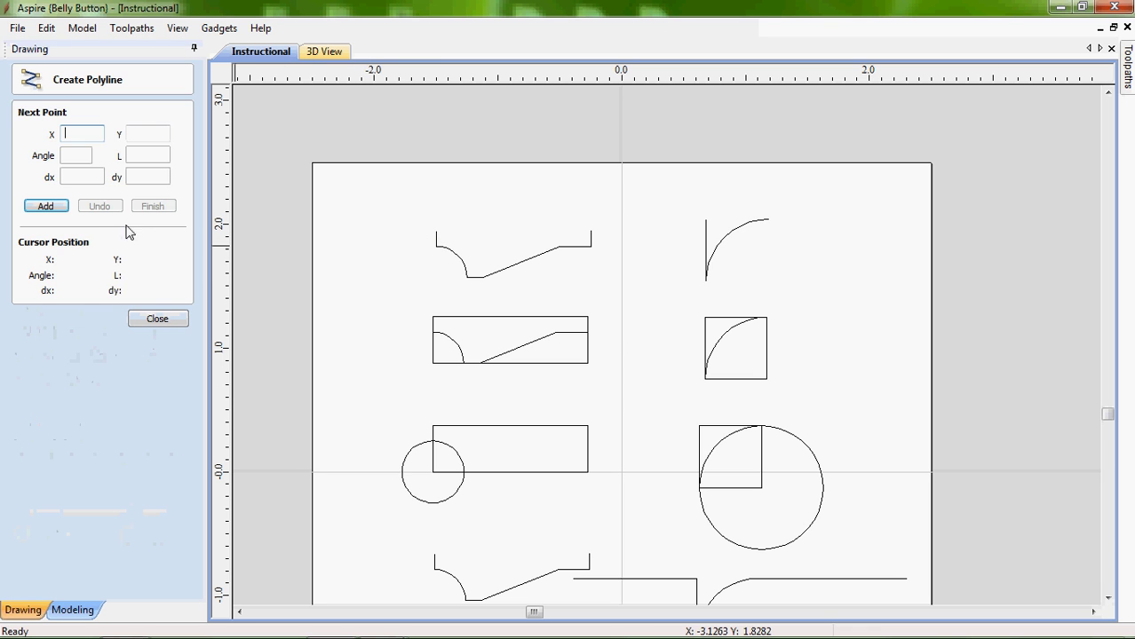
click(436, 230)
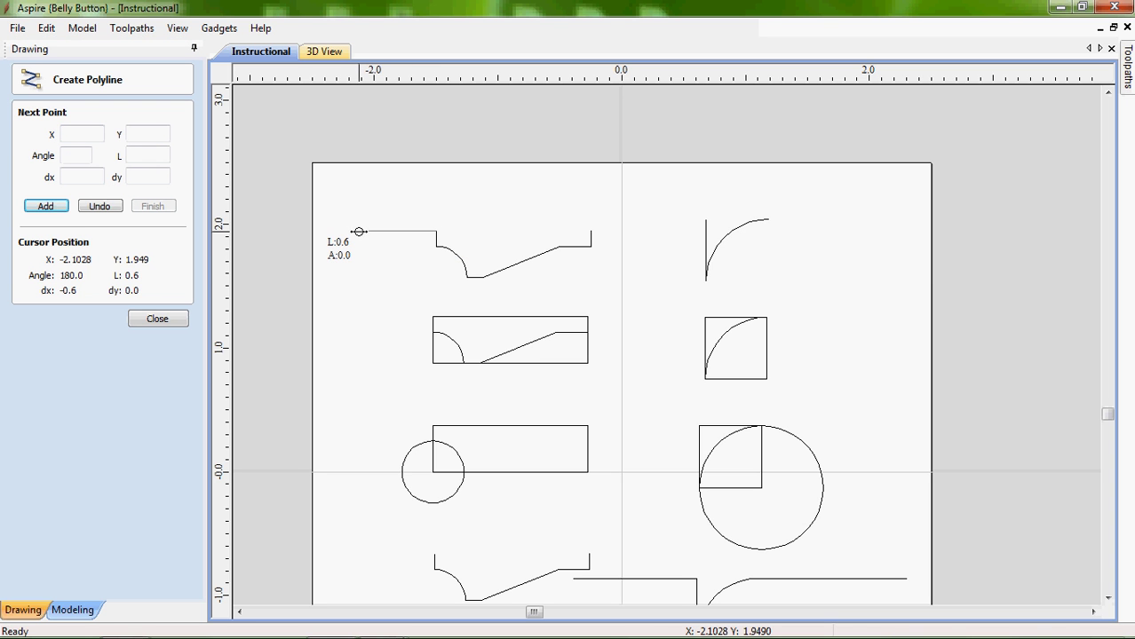
click(361, 231)
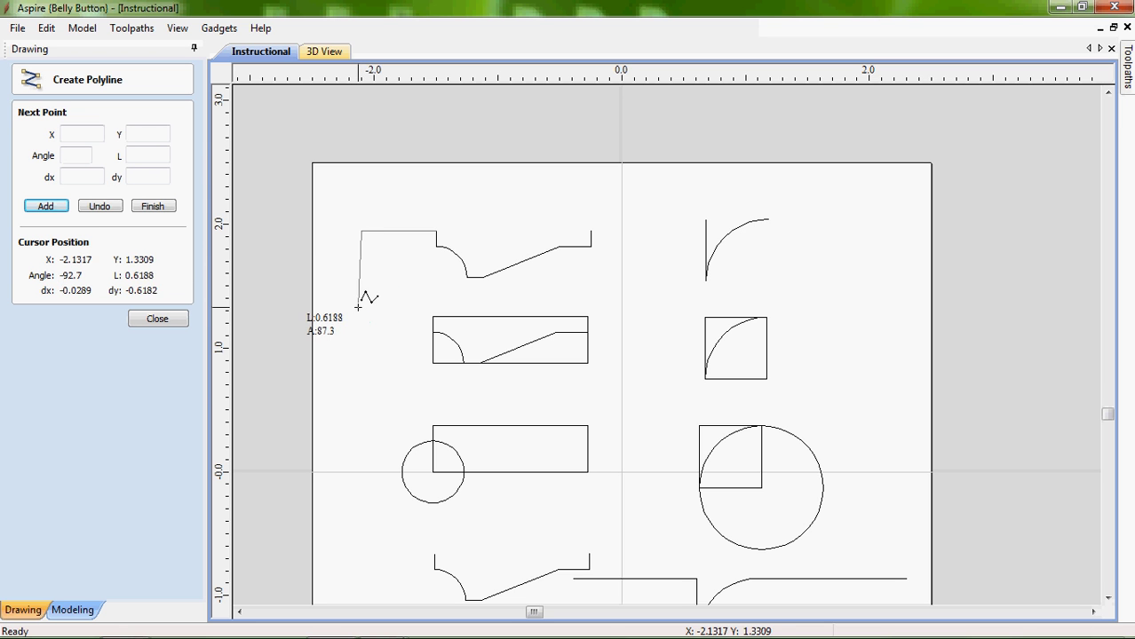
key(Escape)
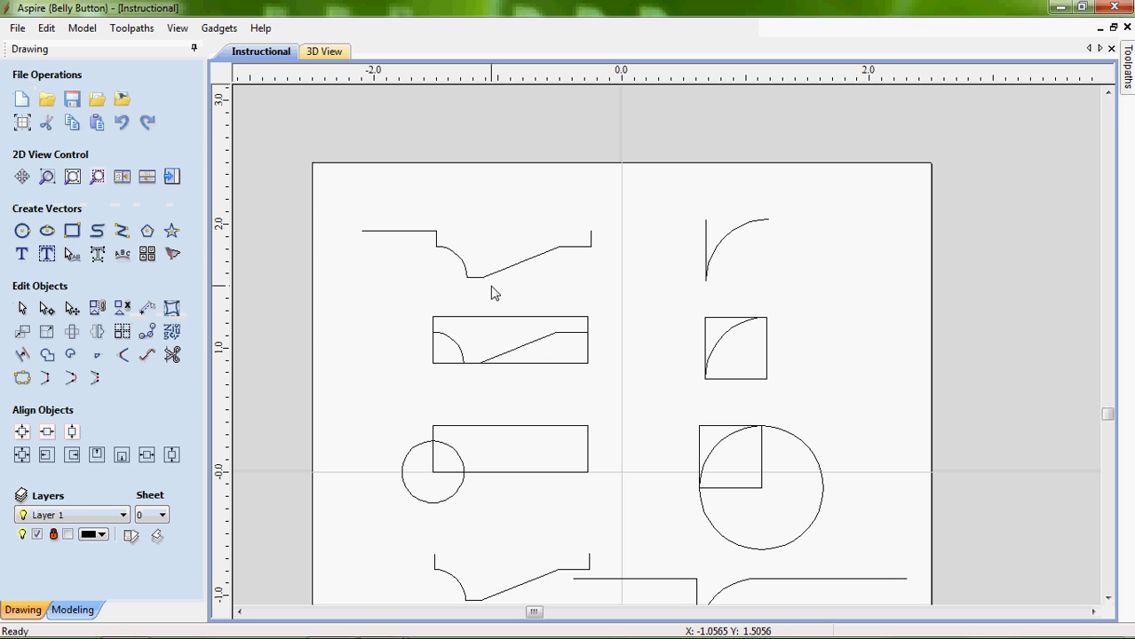
Try a vertical polyline running down from the outer end of the topmost left-hand profile's new horizontal line
click(123, 230)
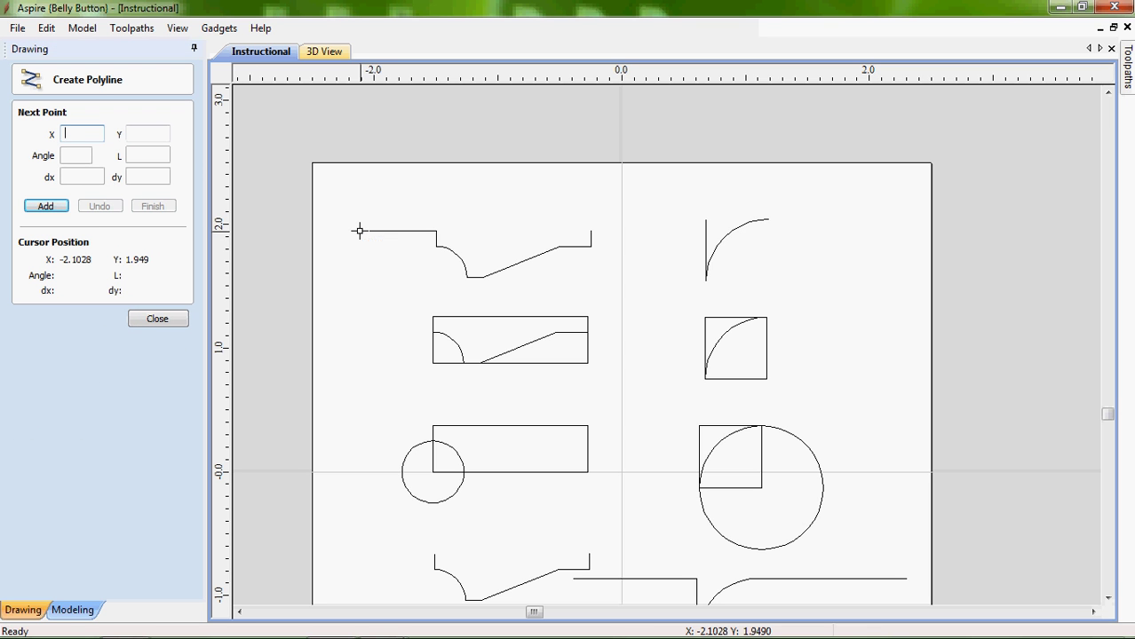
click(359, 230)
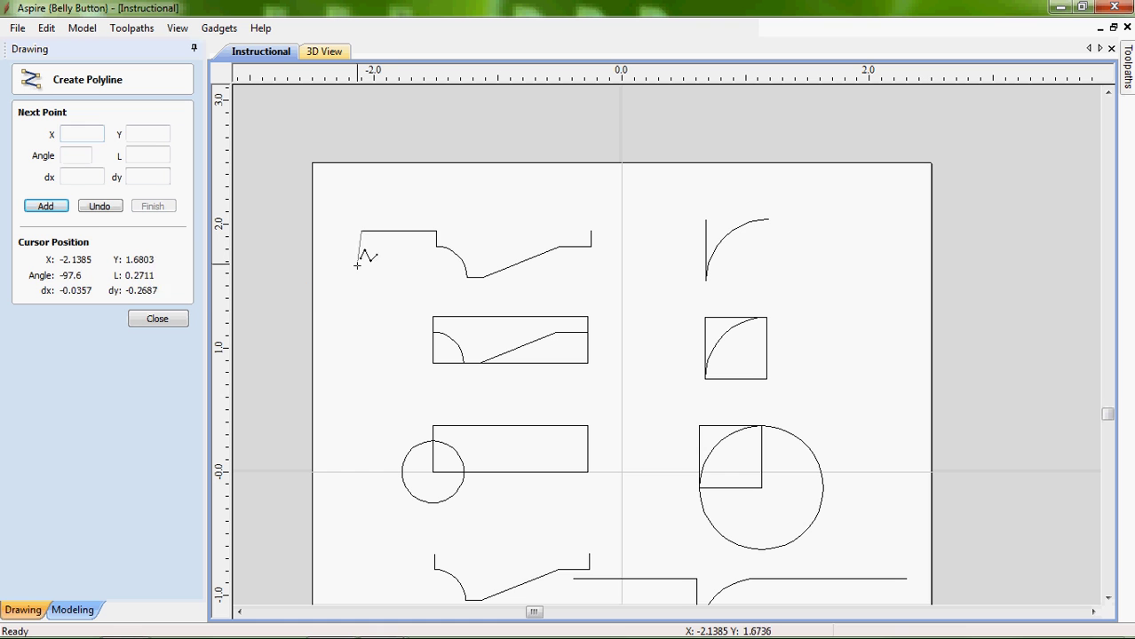
click(360, 311)
key(Escape)
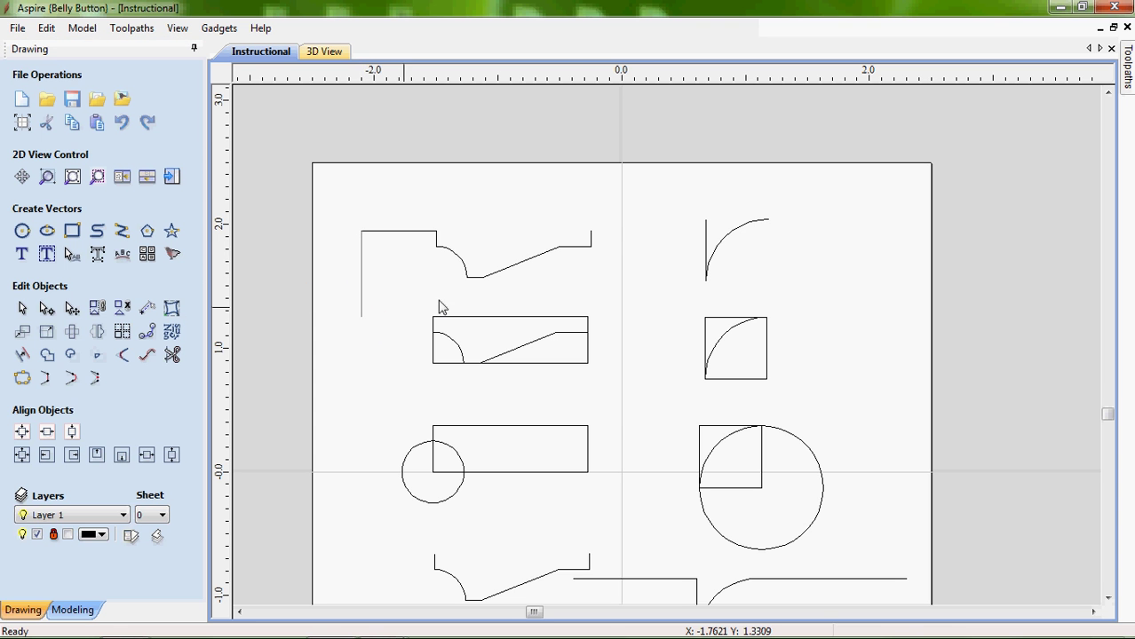
Draw a horizontal polyline about 1.2 inches long, running right from the upper right end of the topmost left-hand profile
click(592, 241)
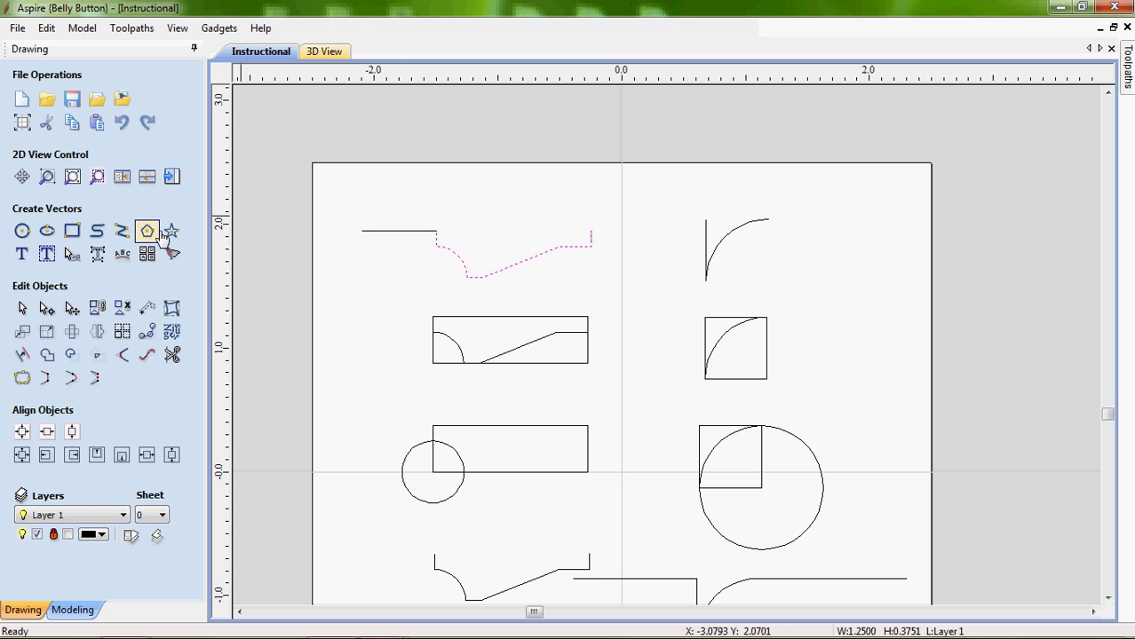
click(123, 231)
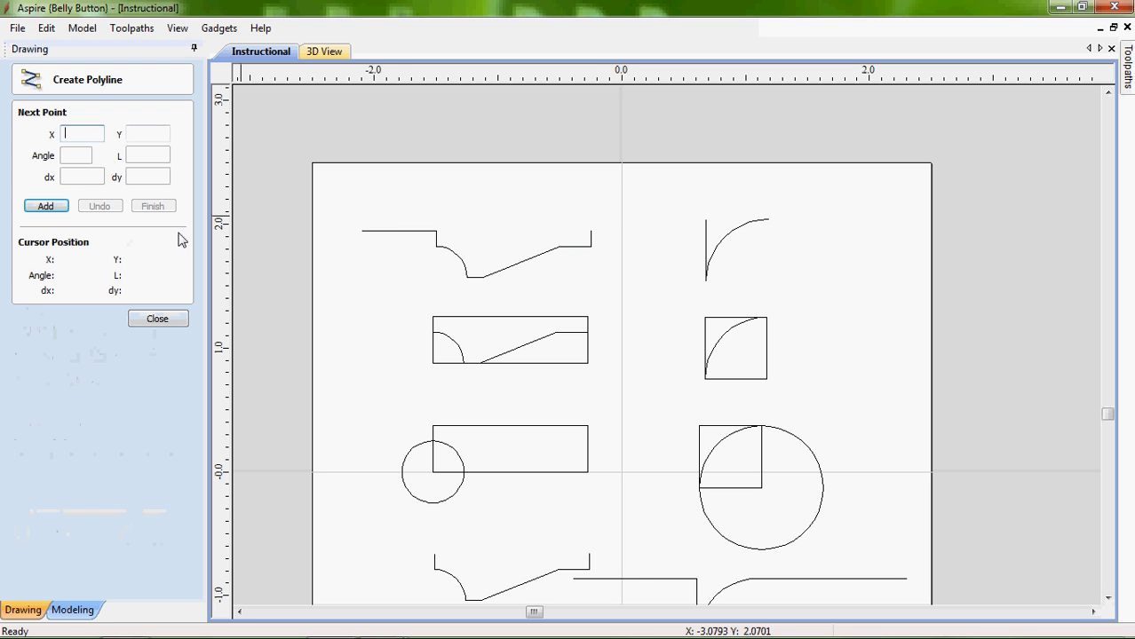
click(592, 232)
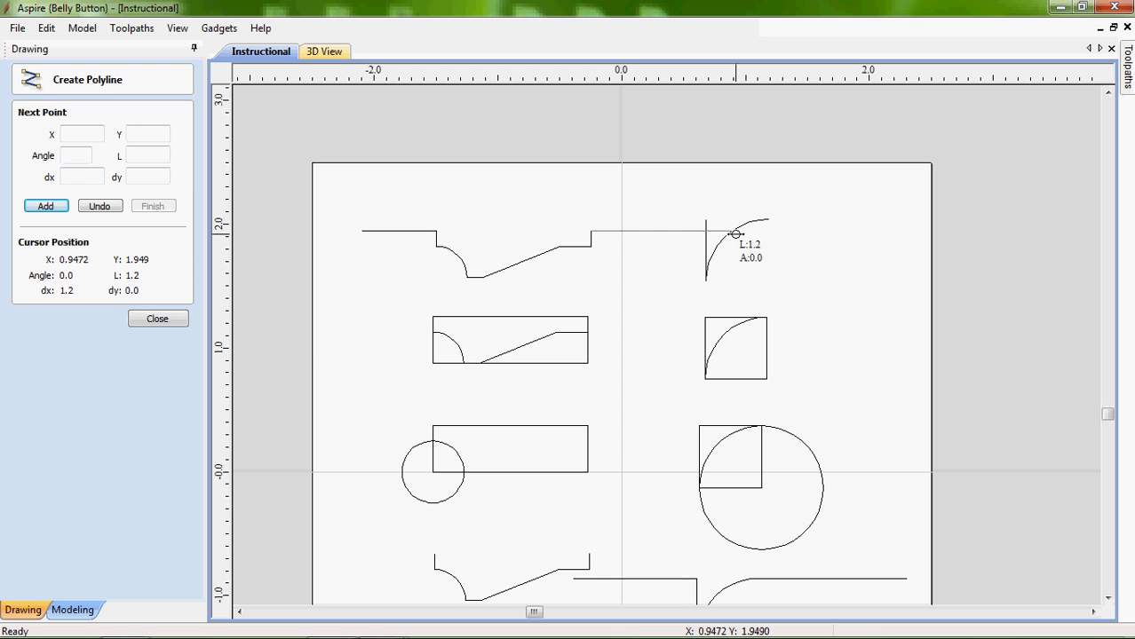
click(735, 234)
key(Escape)
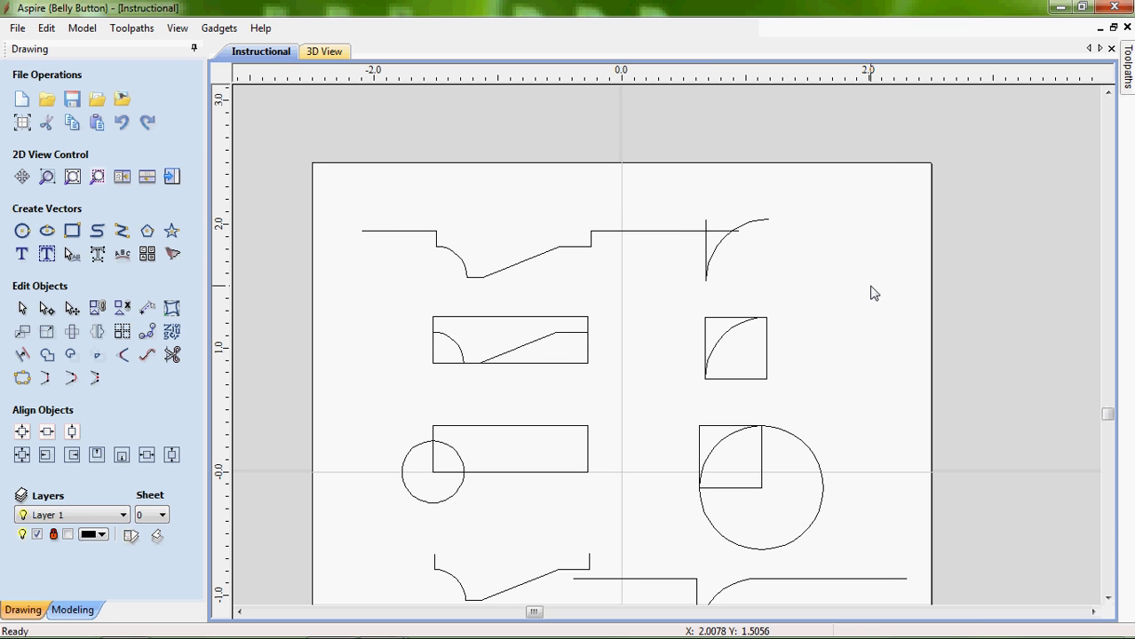